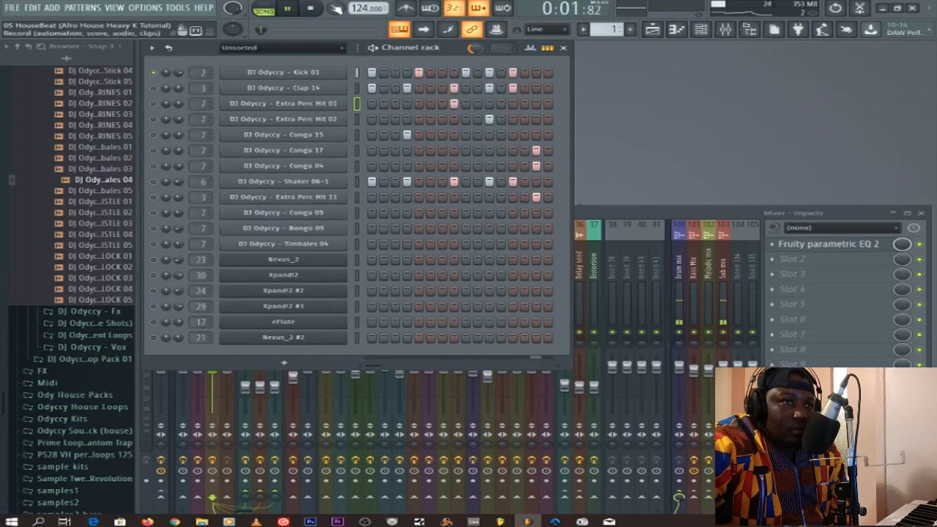
Step: Unmute Clap 14 and Extra Perc Hit 01 one at a time, playing the song after each addition to the kick
left_click(320, 9)
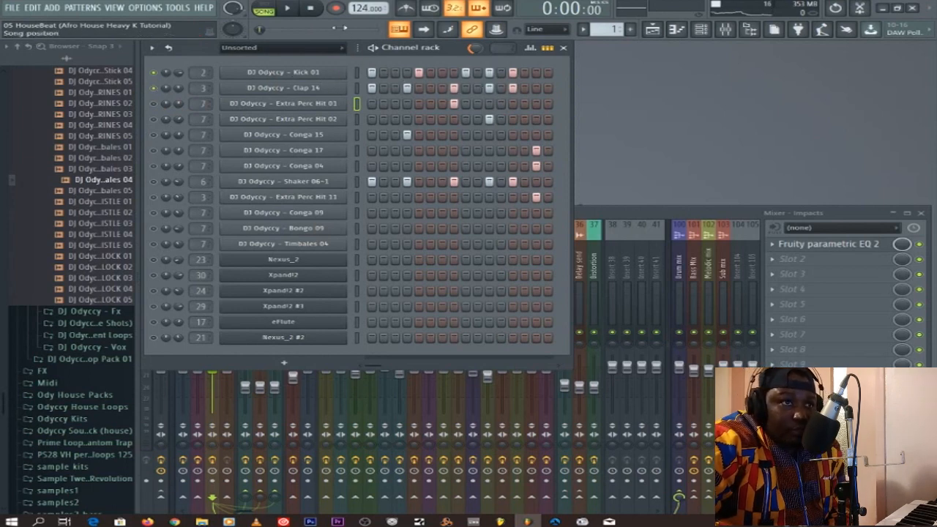
left_click(291, 9)
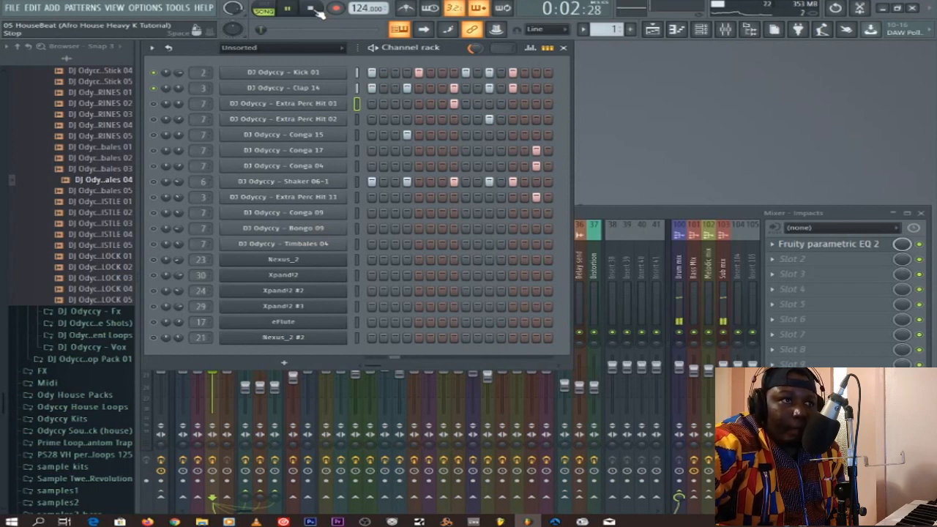
left_click(310, 8)
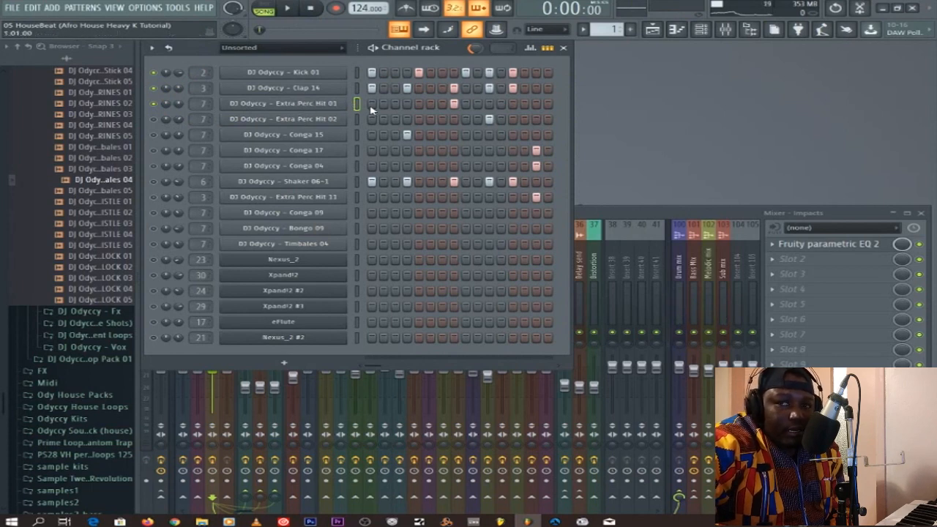
left_click(288, 8)
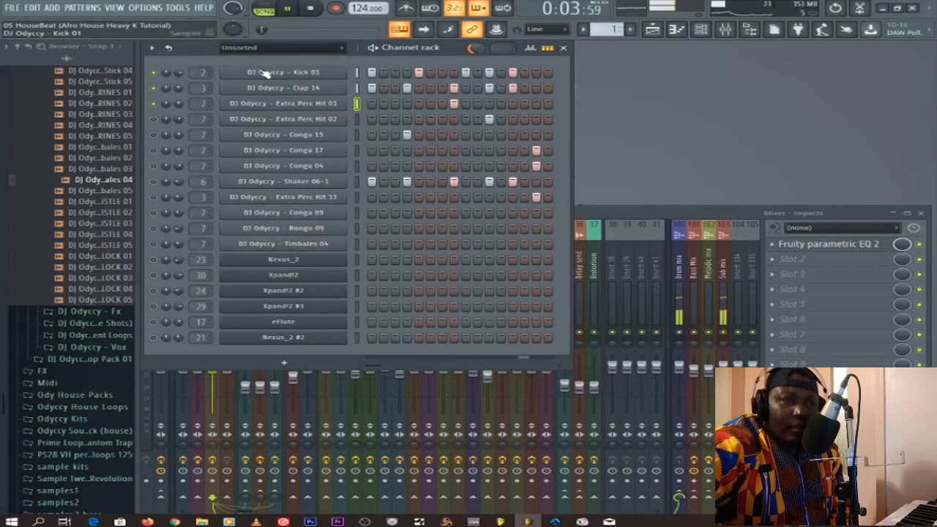
left_click(310, 8)
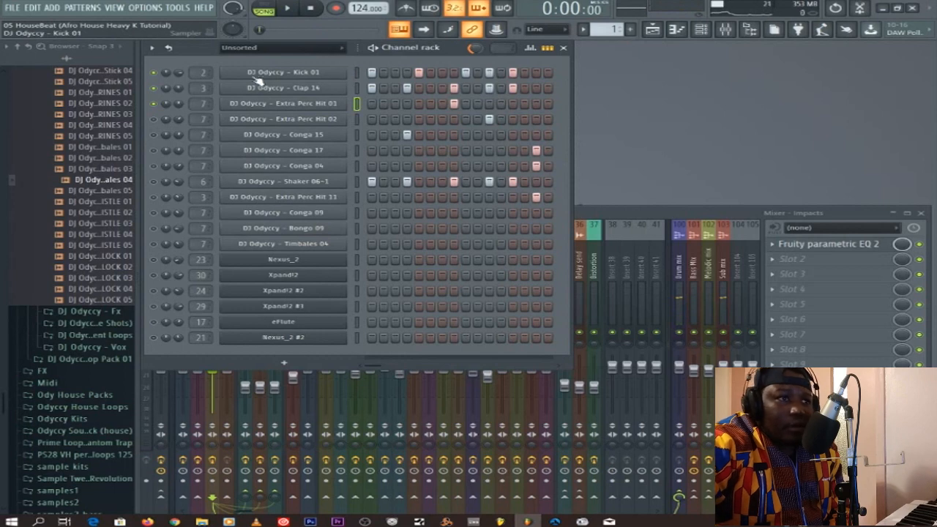
Step: Unmute Extra Perc Hit 02 and Conga 15 in turn, playing the song from the start after each one
left_click(292, 9)
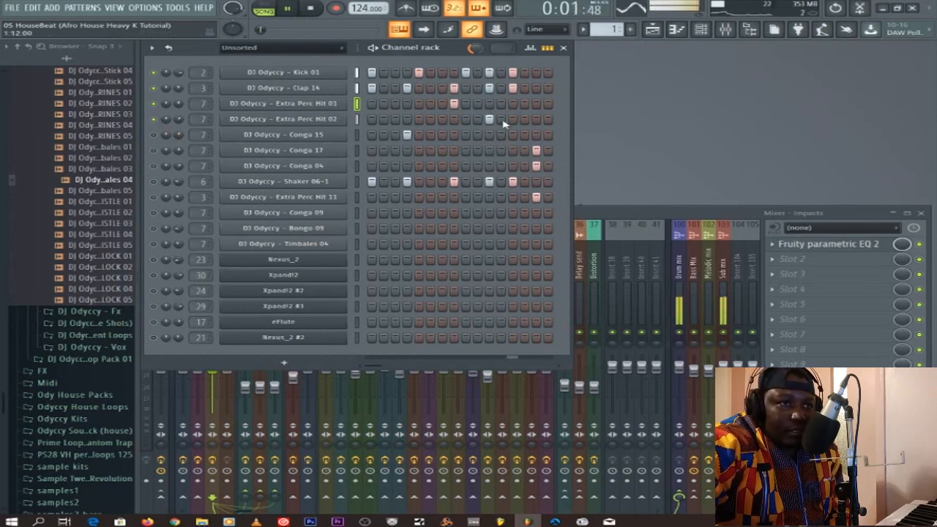
key("space")
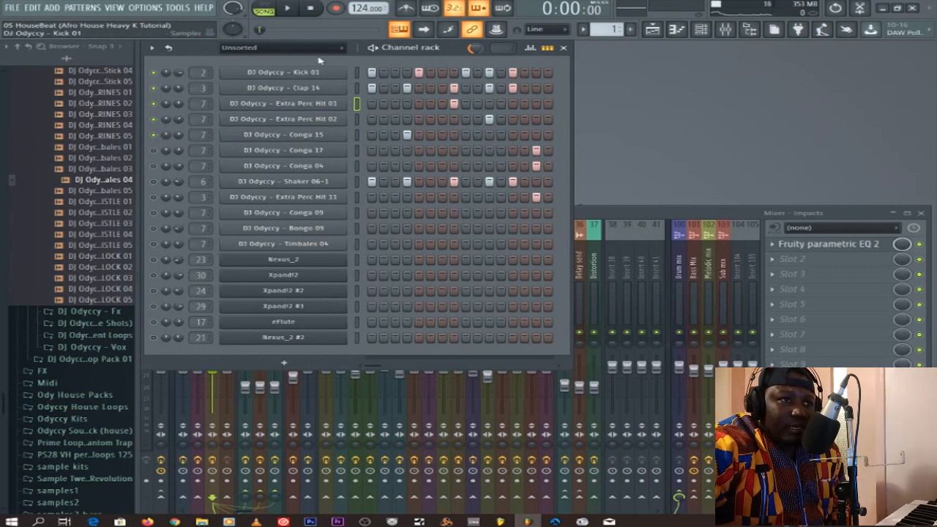
left_click(289, 9)
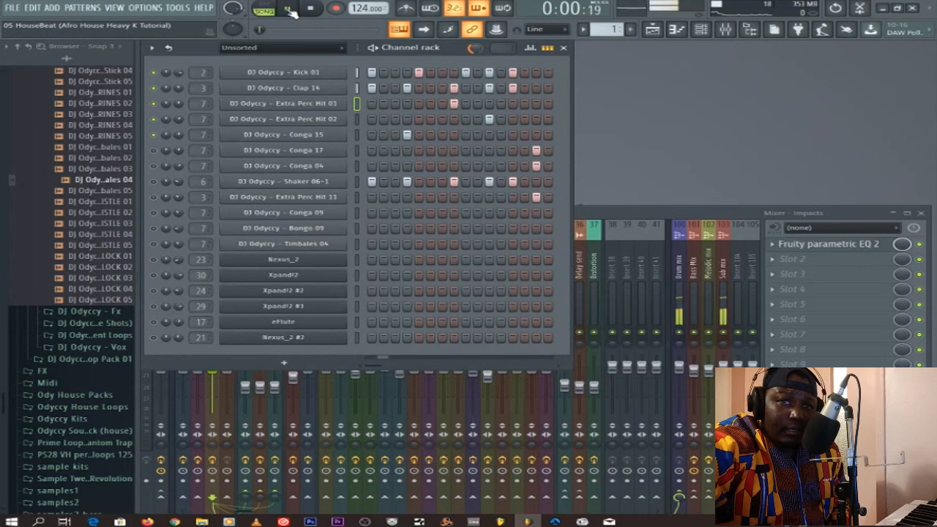
left_click(311, 9)
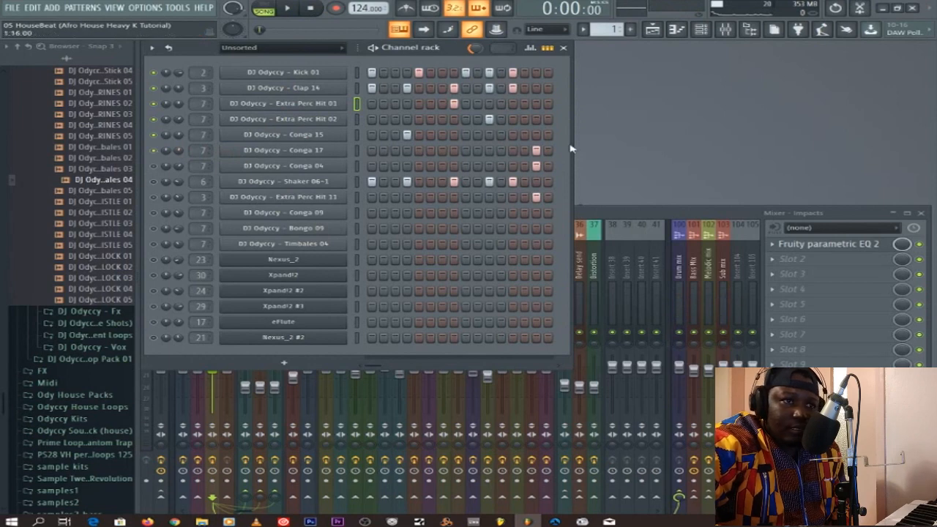
Step: Add Conga 17 and Conga 04 to the active channels one by one and play back the groove each time
key("space")
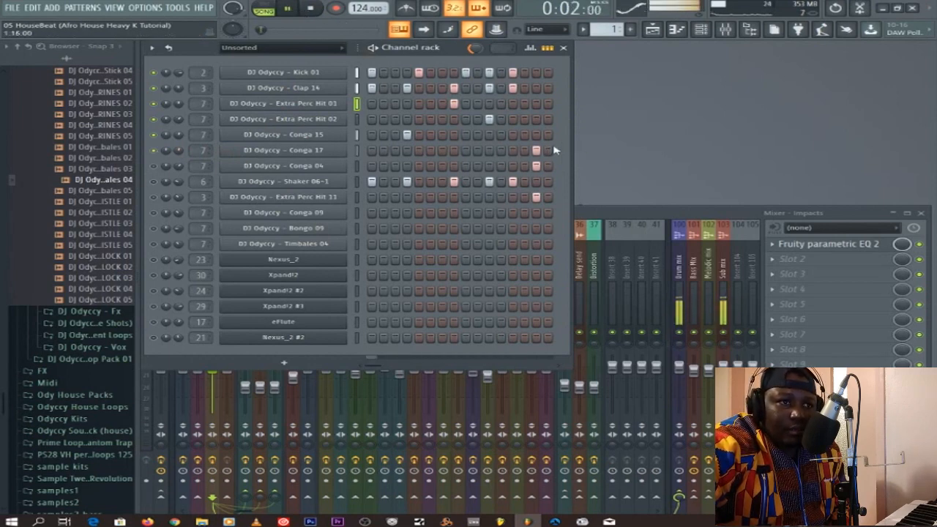
left_click(313, 8)
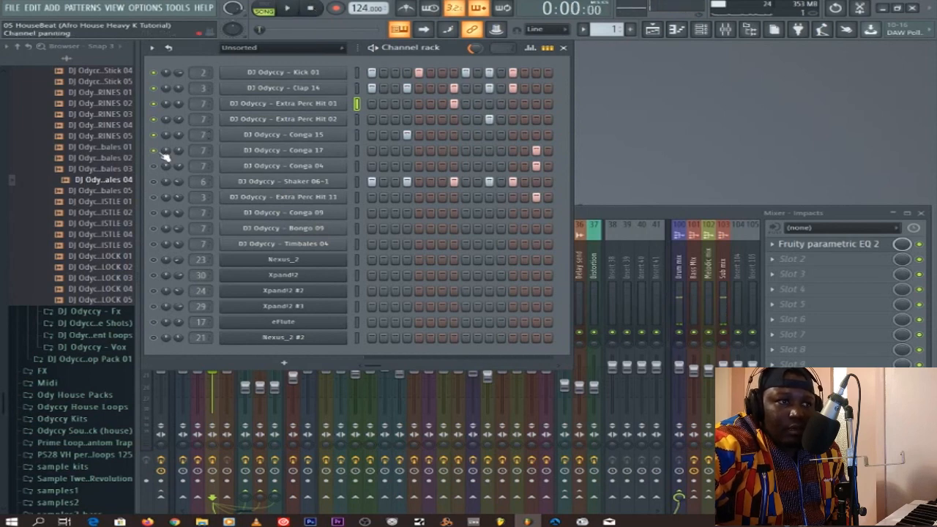
left_click(288, 8)
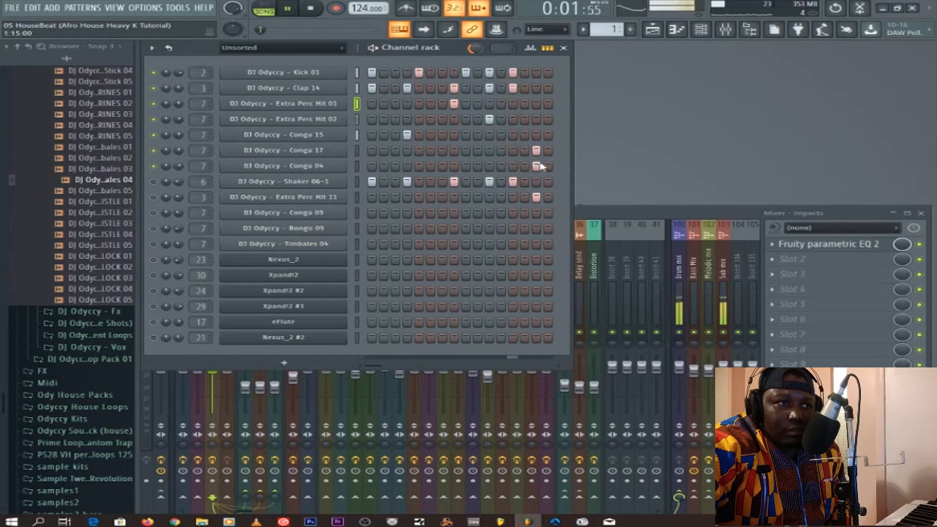
key("space")
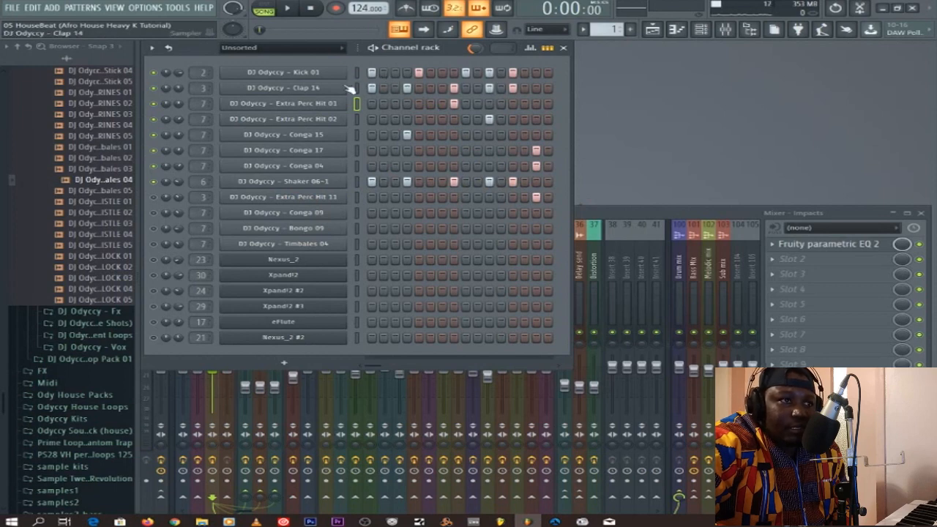
Step: Open the Shaker 06-1 channel settings and examine its sample settings and echo delay section
left_click(305, 185)
left_click_drag(395, 114, 641, 97)
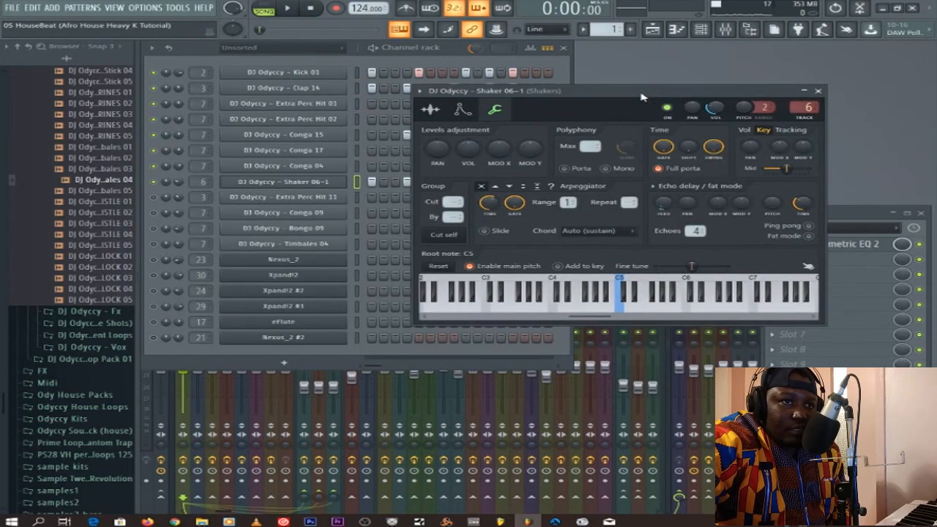
left_click_drag(632, 92, 609, 107)
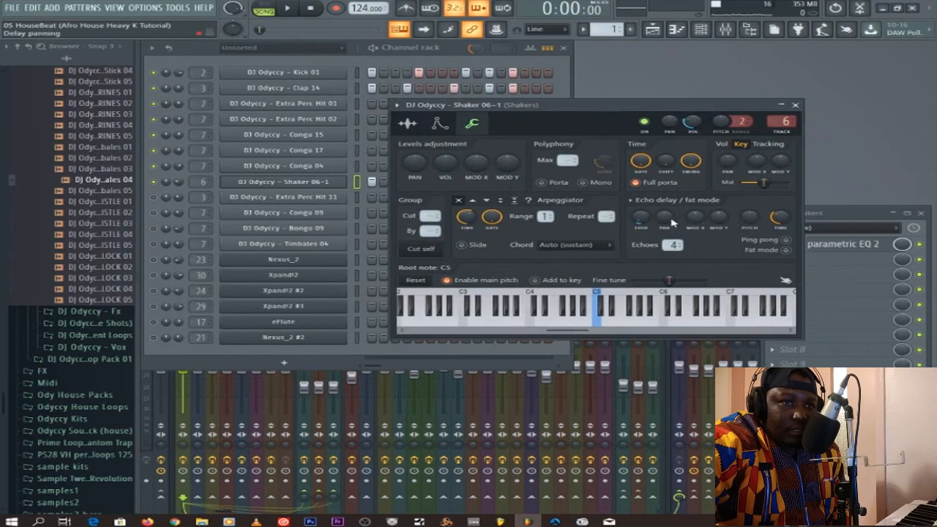
left_click(417, 125)
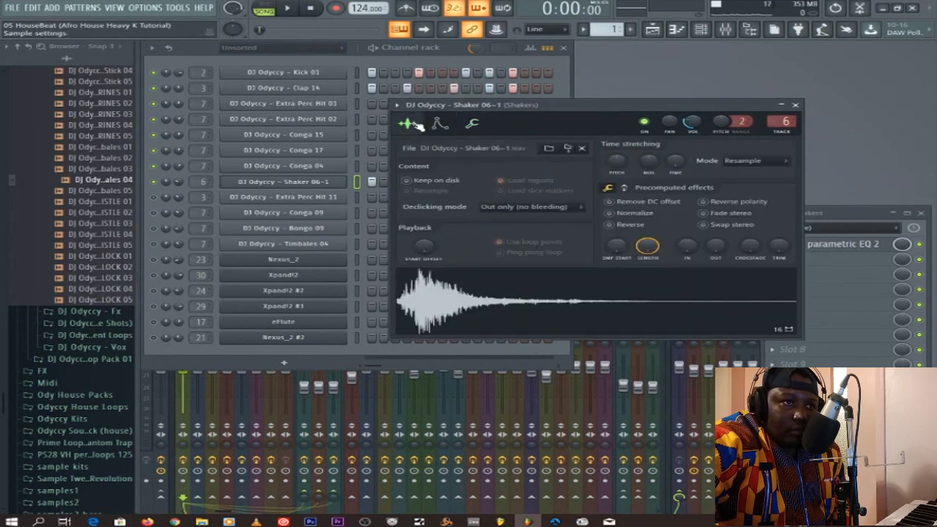
left_click(476, 126)
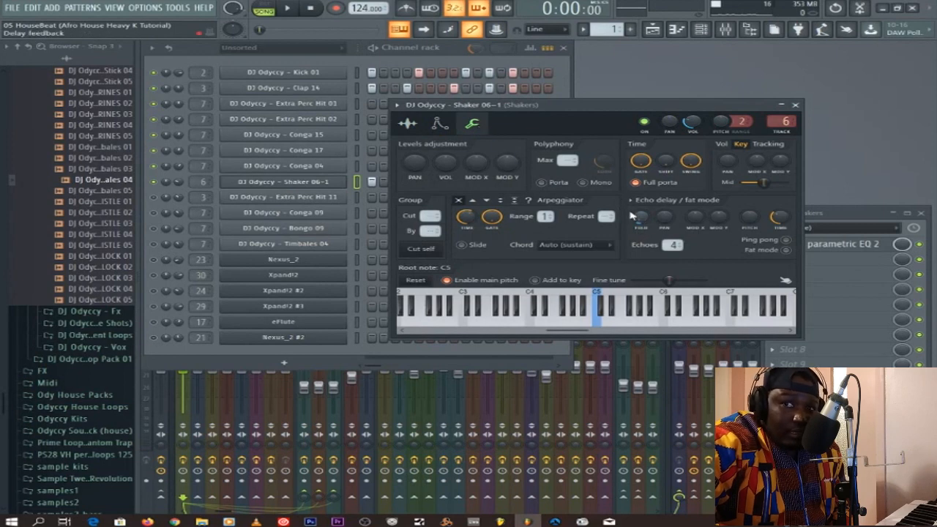
Step: Play the song with the shaker included, and solo the Shaker 06-1 channel for playback in pattern mode
left_click(292, 8)
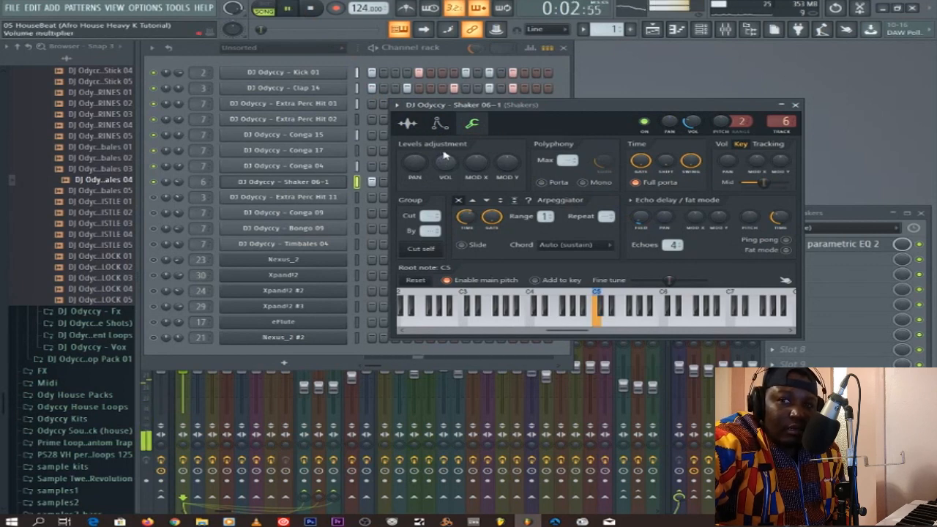
key("space")
right_click(154, 182)
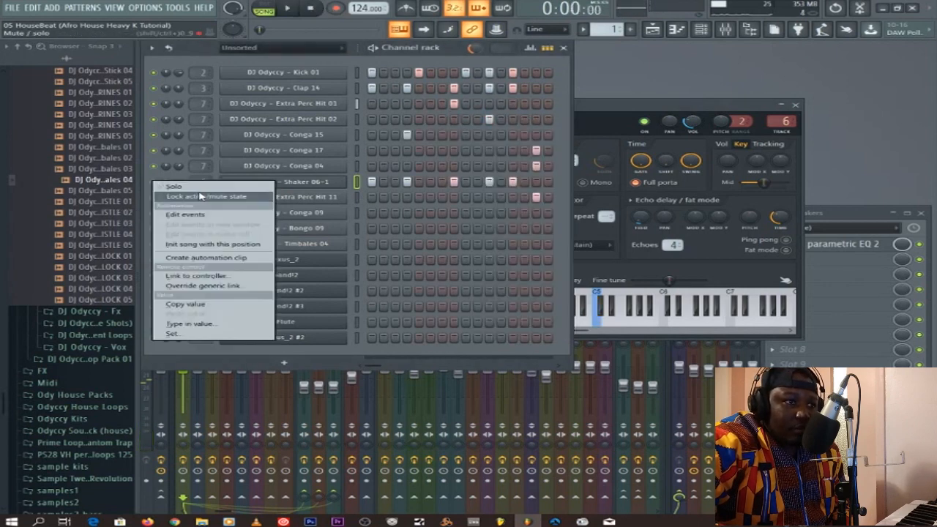
left_click(198, 188)
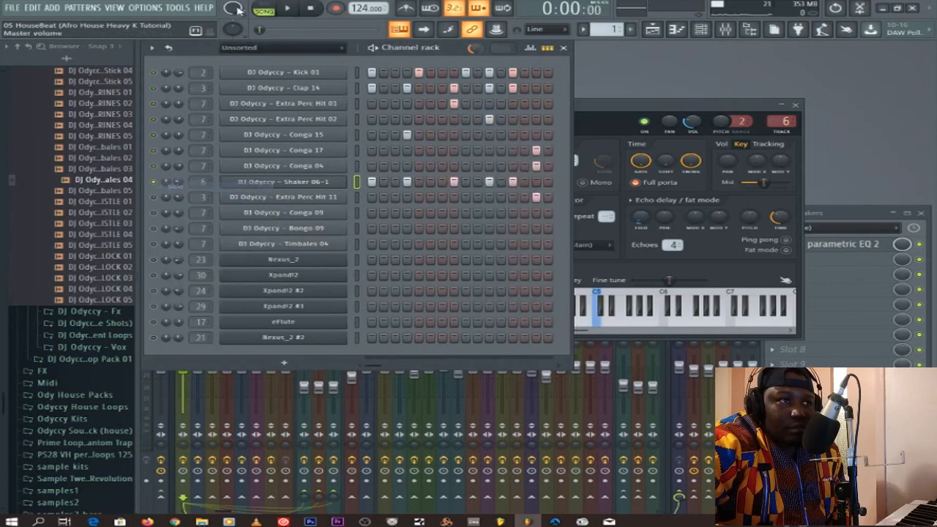
left_click(289, 8)
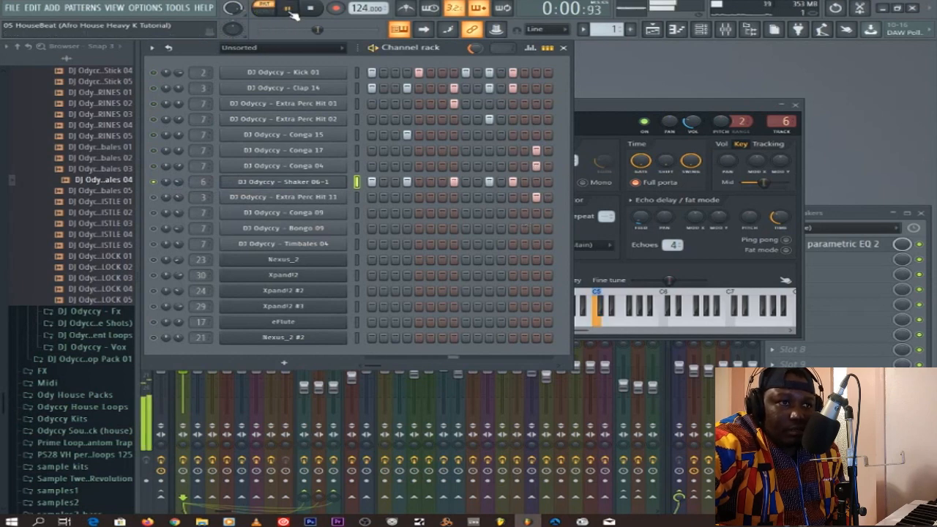
Step: Compare the soloed shaker with its echo delay feedback turned down and raised again, and close the channel settings
left_click(635, 117)
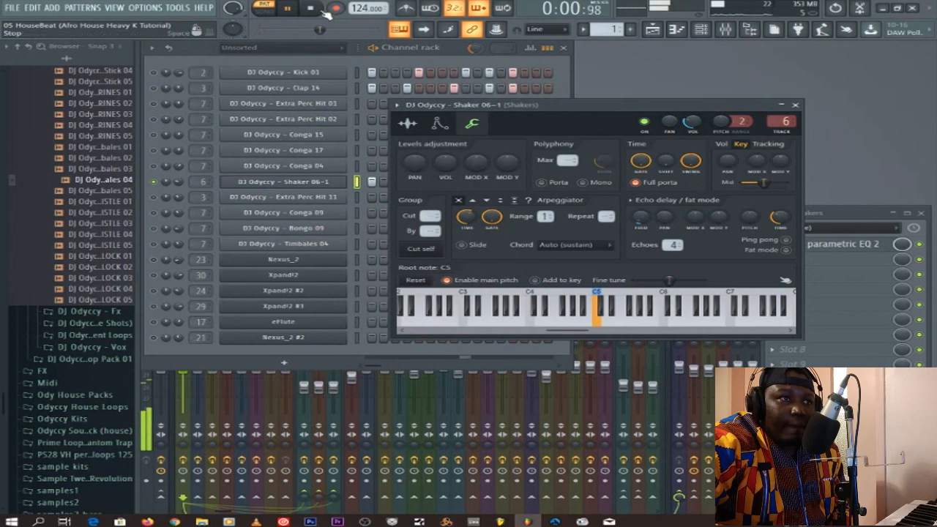
key("space")
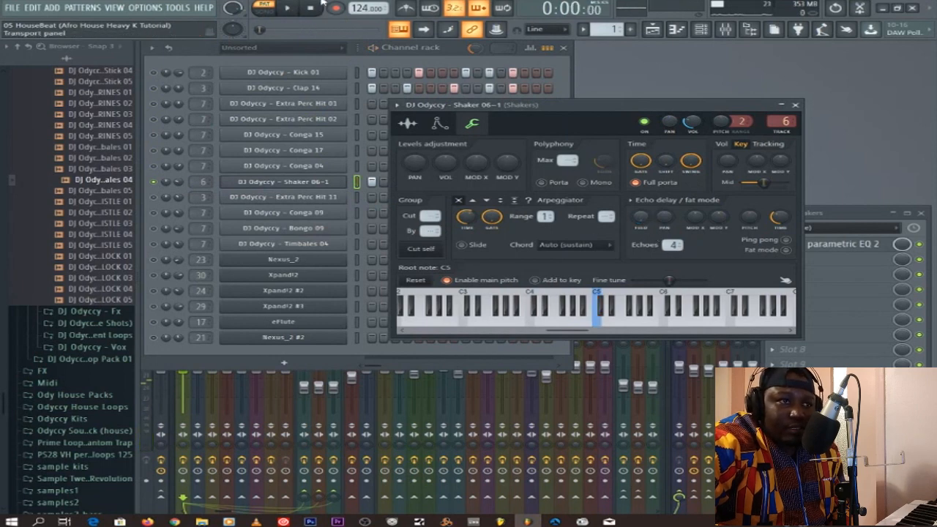
left_click(289, 9)
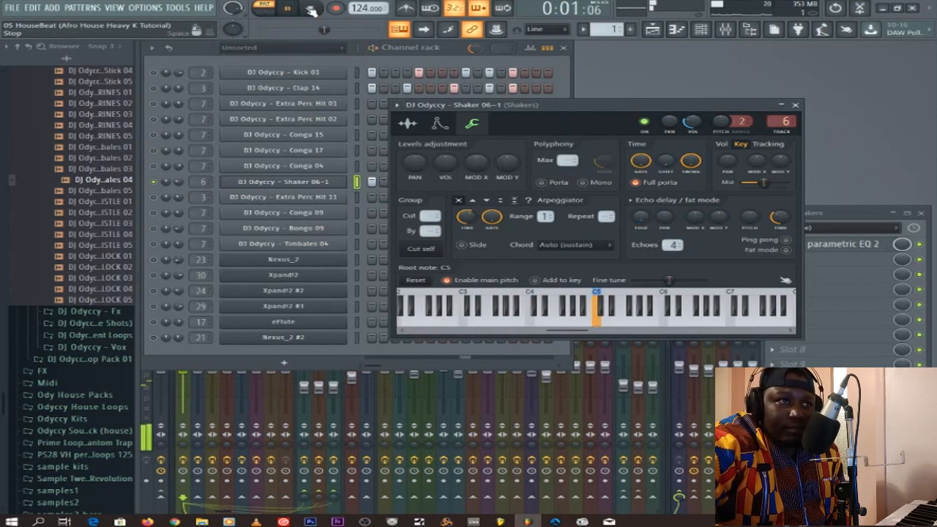
left_click_drag(639, 221, 640, 212)
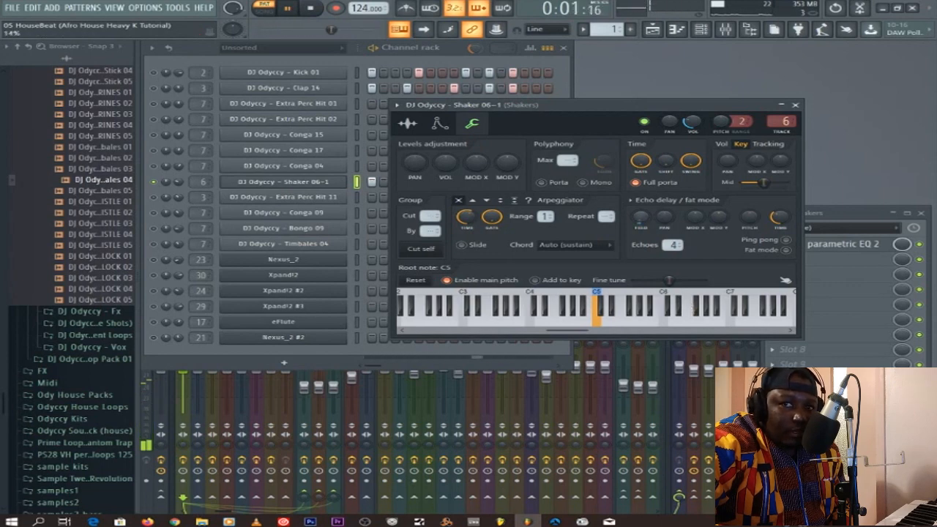
left_click_drag(639, 212, 640, 220)
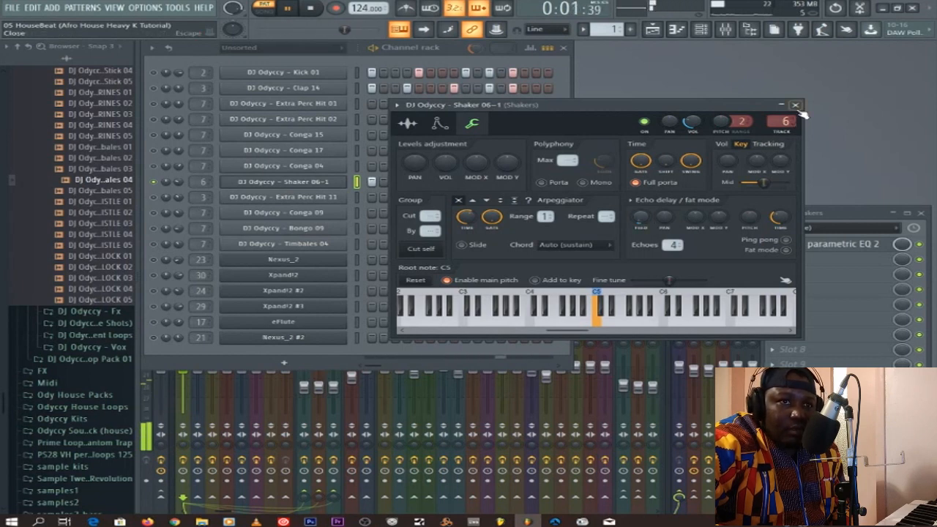
left_click(317, 7)
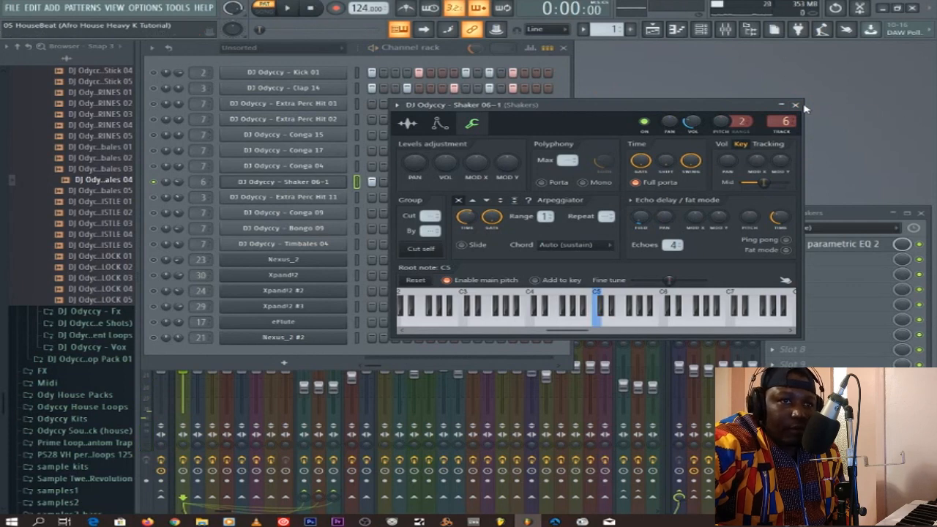
left_click(795, 105)
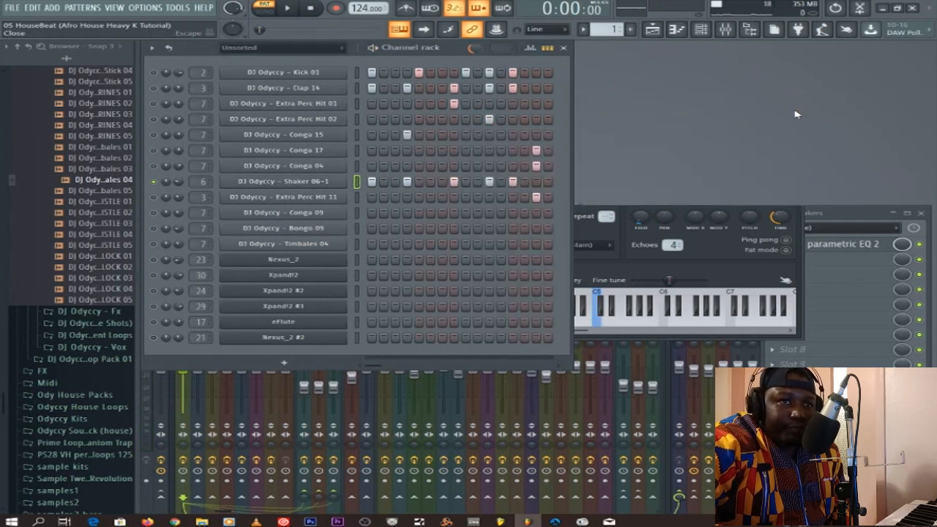
Step: Unmute Extra Perc Hit 11 and play the pattern with only it and the shaker
left_click(155, 198)
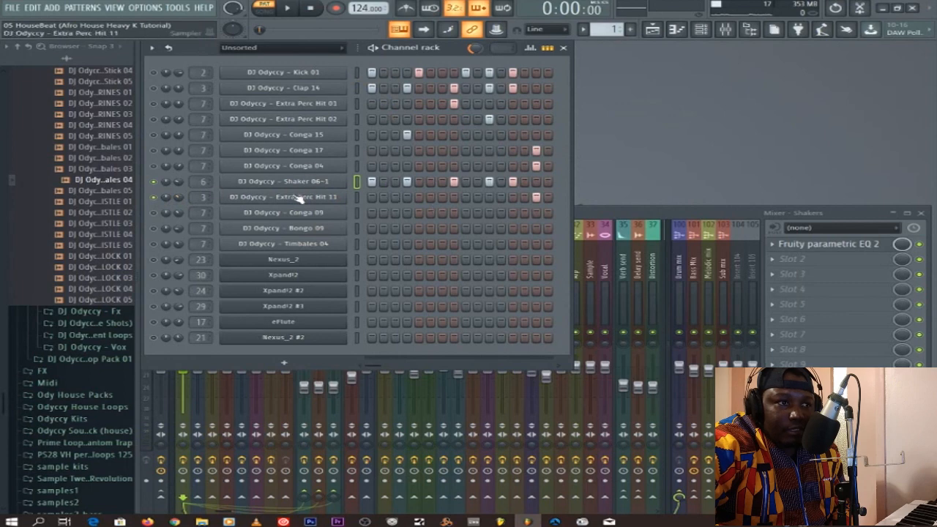
left_click(286, 7)
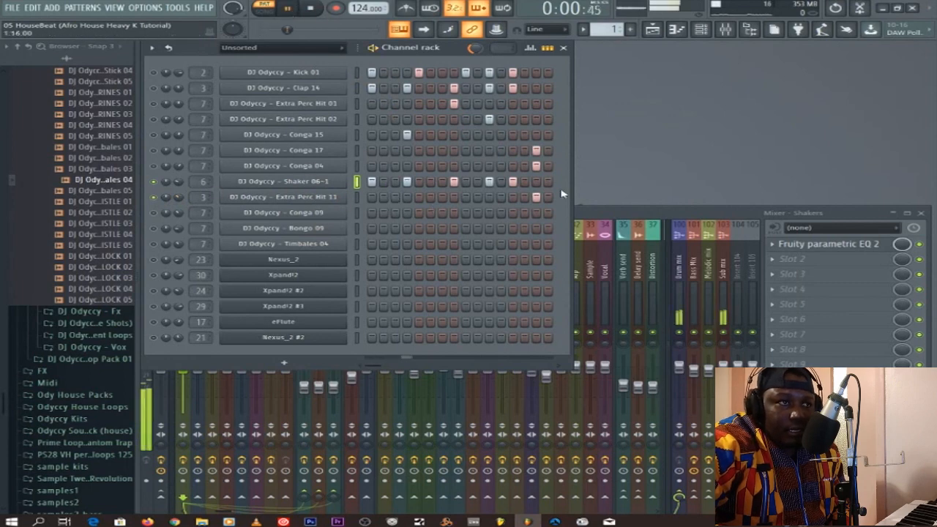
key("space")
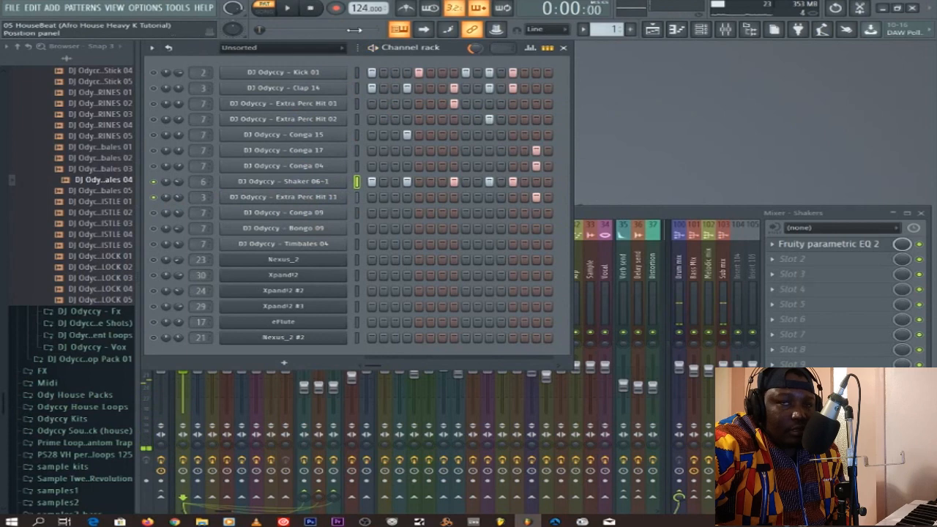
Step: Solo and unsolo Extra Perc Hit 11 to make all channels in the rack active
right_click(154, 197)
left_click(201, 205)
right_click(155, 197)
left_click(200, 204)
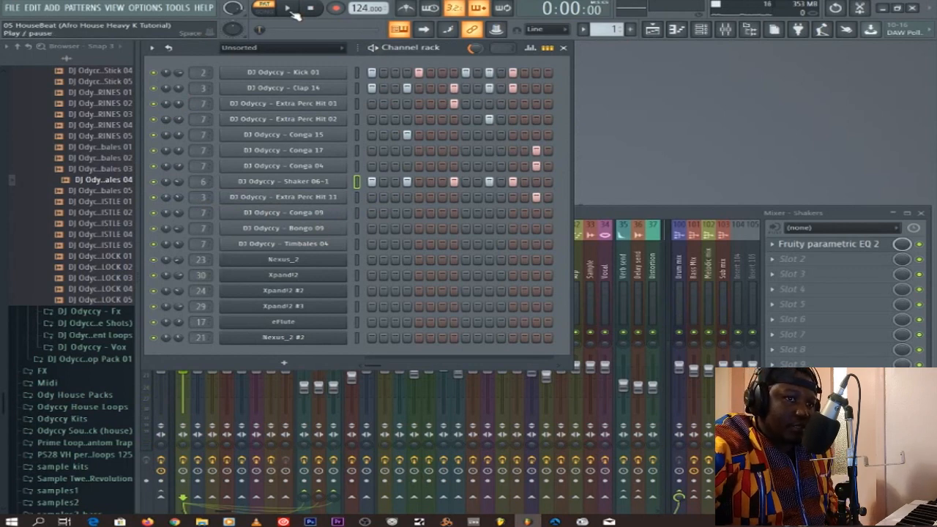
Step: Play the complete drum pattern with all channels active and switch to pattern 2
left_click(290, 10)
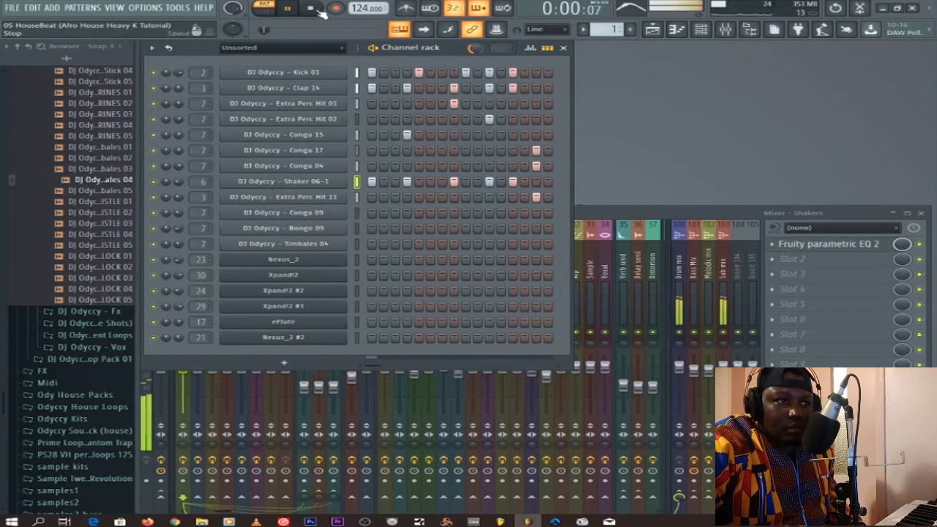
left_click(319, 10)
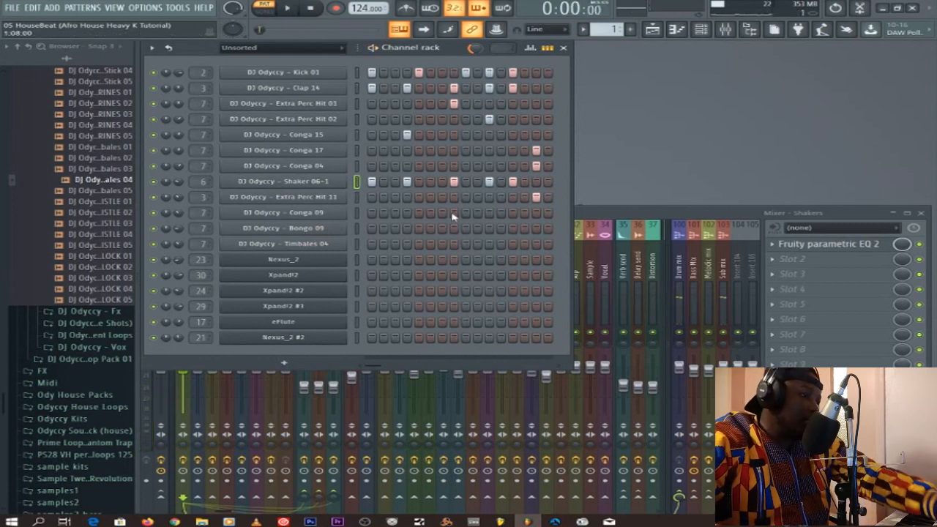
key("plus")
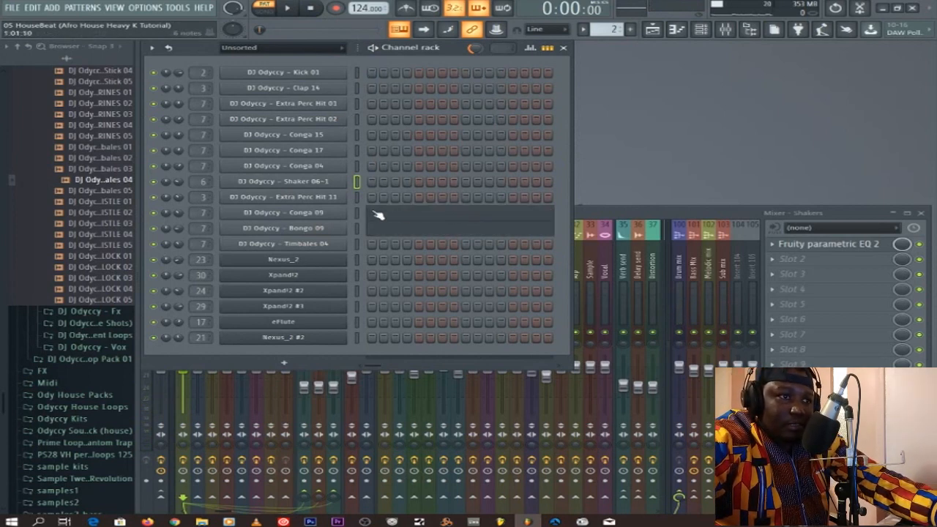
Step: Review the opening bars of the arrangement in the Playlist and audition it from bar 4, closing the Playlist when done
left_click(652, 29)
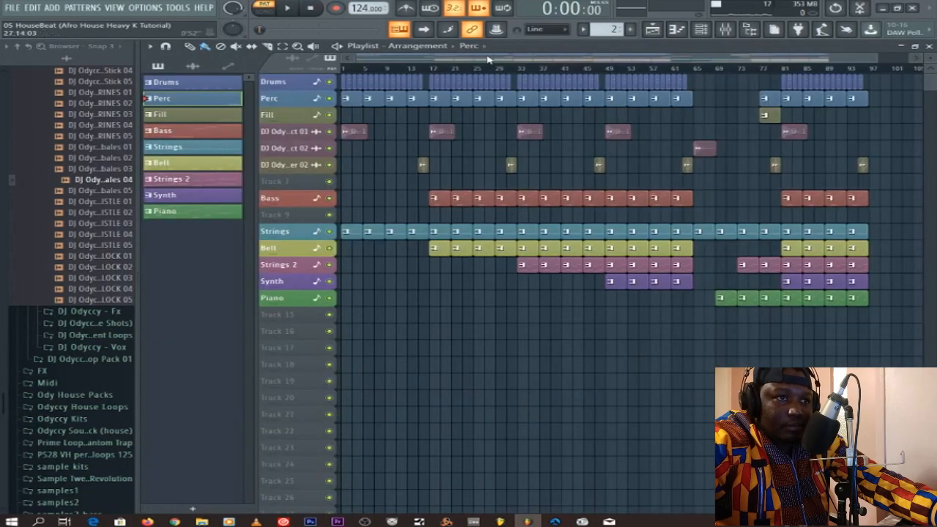
left_click_drag(873, 61, 442, 58)
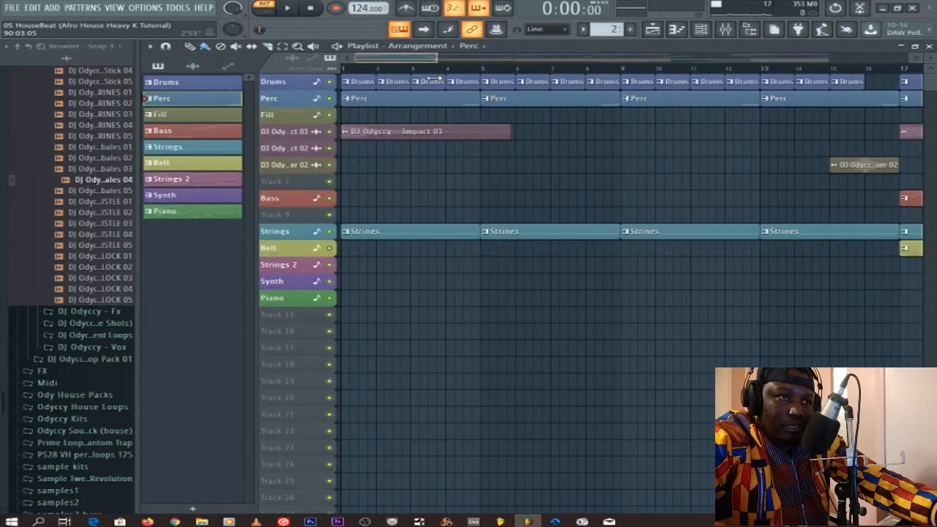
left_click(448, 70)
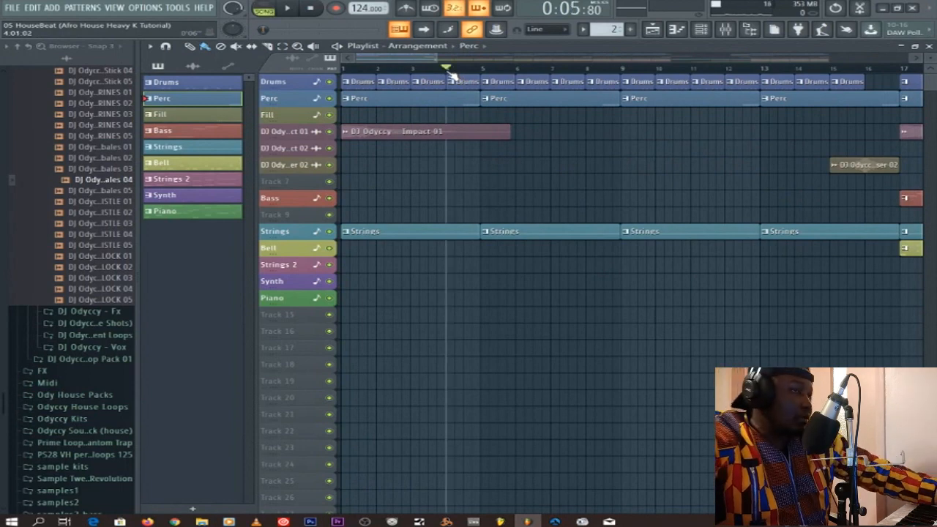
key("space")
left_click(309, 15)
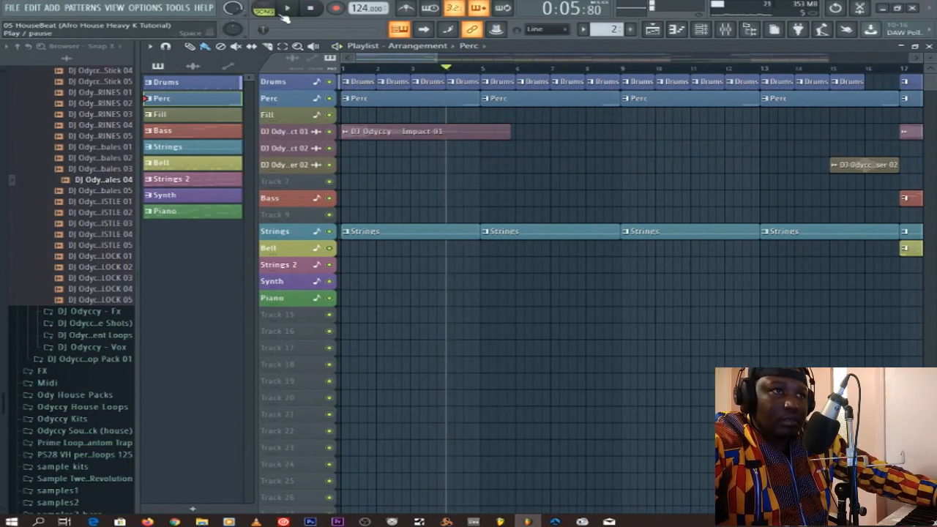
left_click(928, 45)
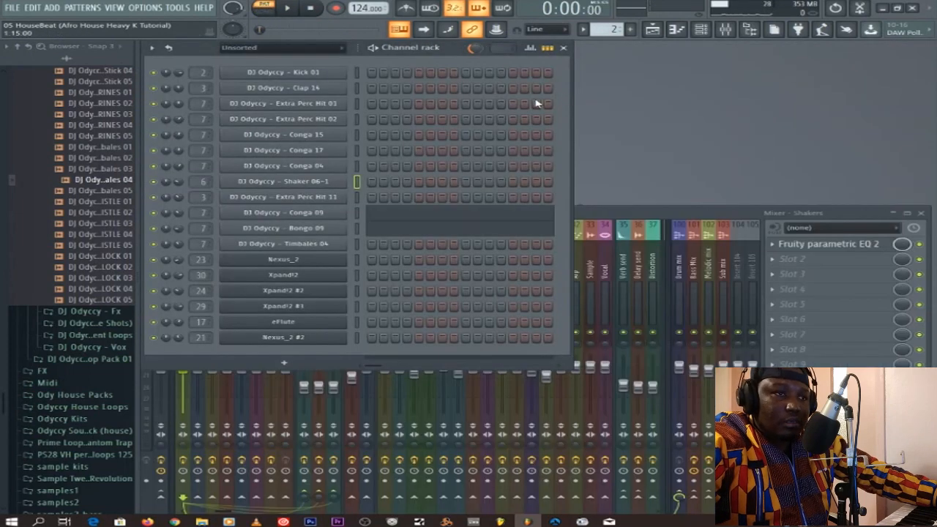
Step: Examine Conga 09's notes in the piano roll and play the closing percussion fill of pattern 2
left_click(420, 221)
key("space")
left_click(589, 69)
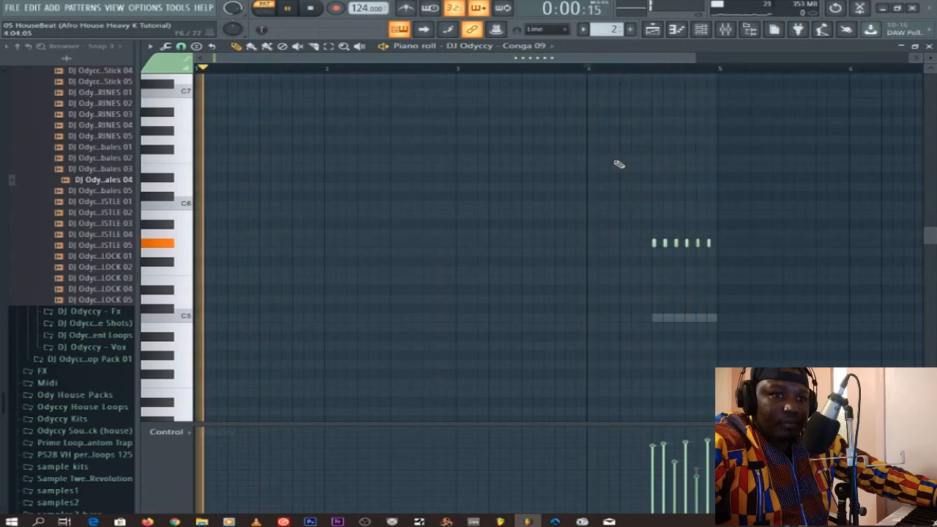
key("space")
left_click(928, 45)
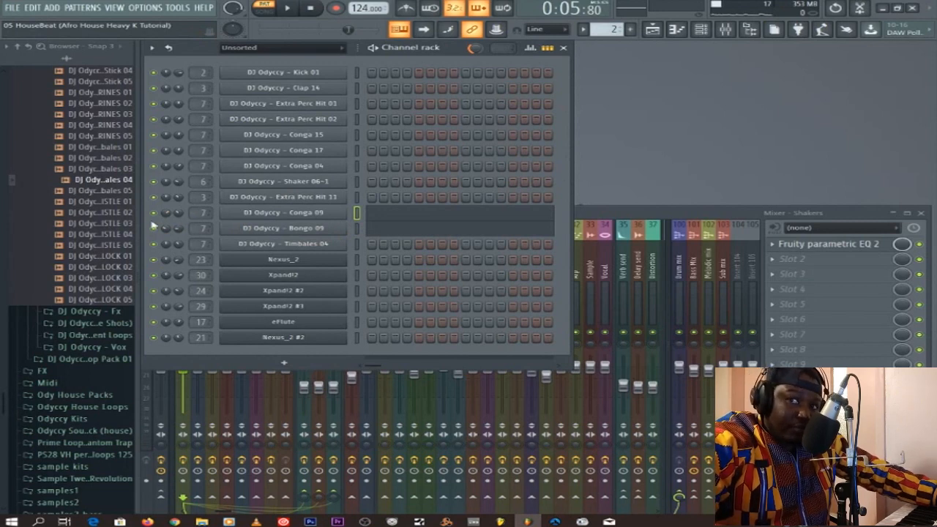
key("space")
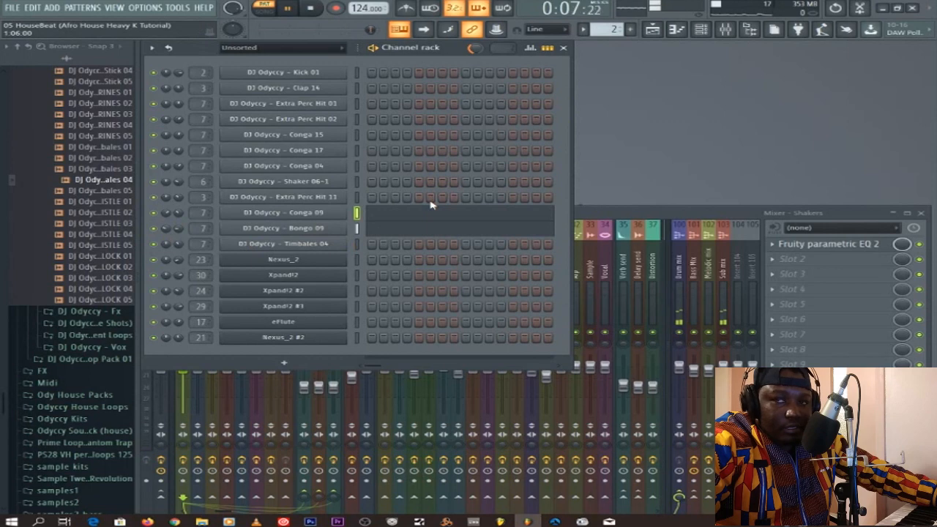
left_click(310, 8)
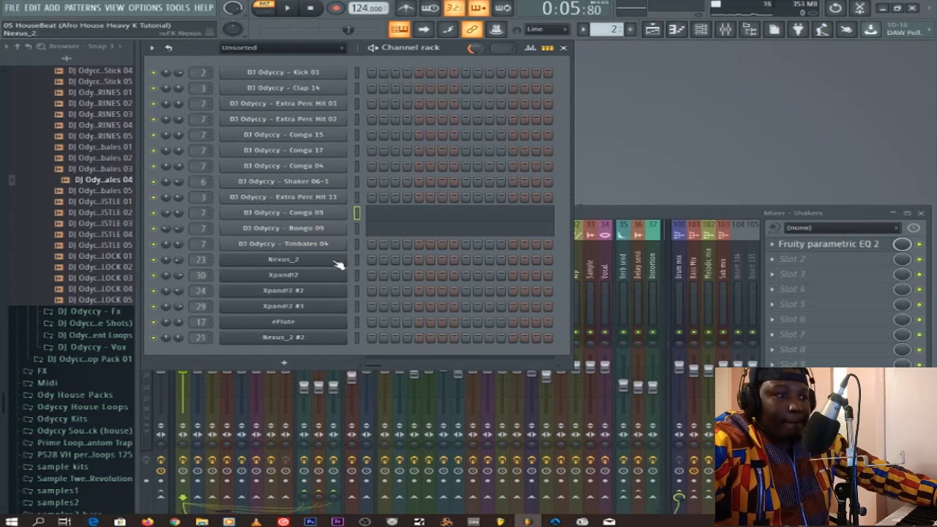
Step: Switch to pattern 3 and play the Timbales 04 fill with its notes shown in the piano roll
key("KP_Add")
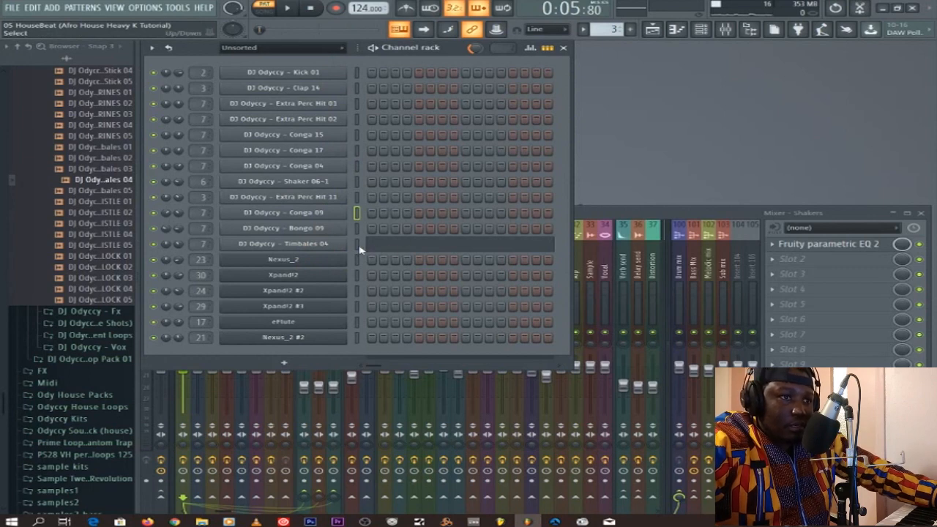
left_click(440, 251)
key("space")
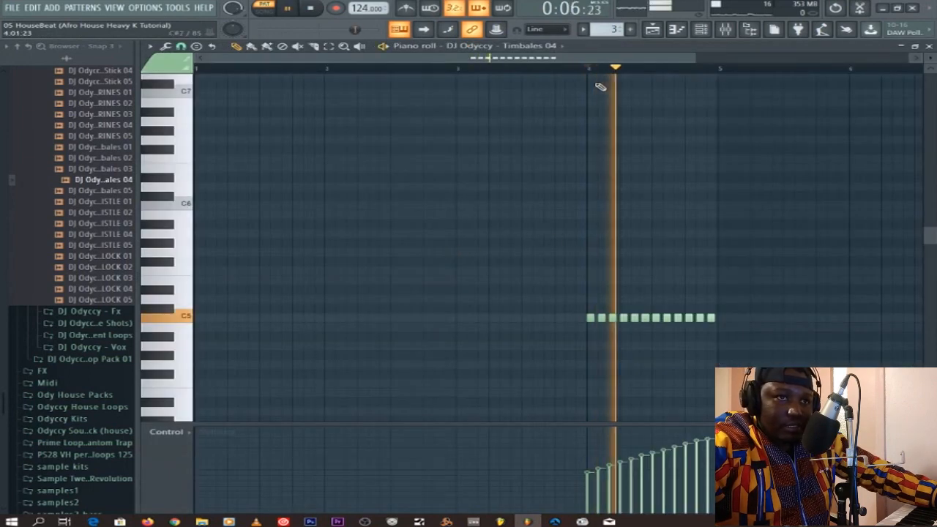
key("space")
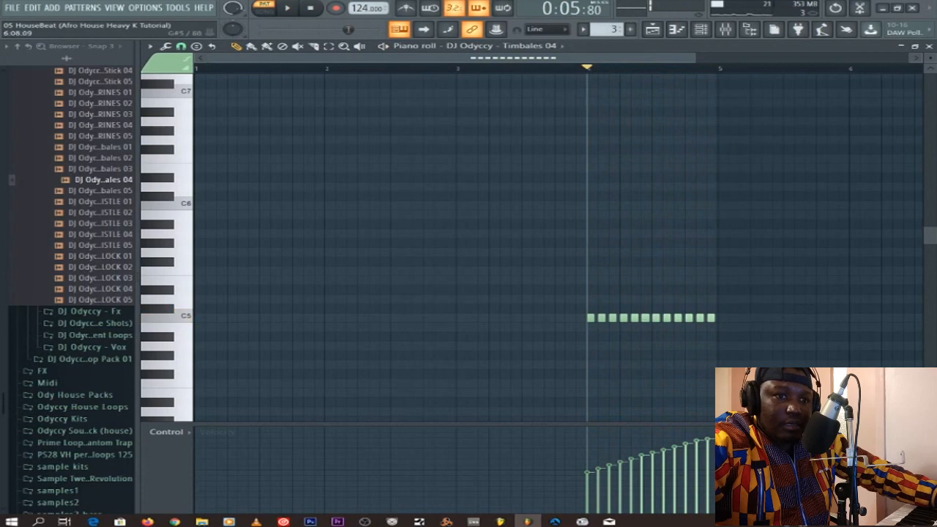
left_click(928, 46)
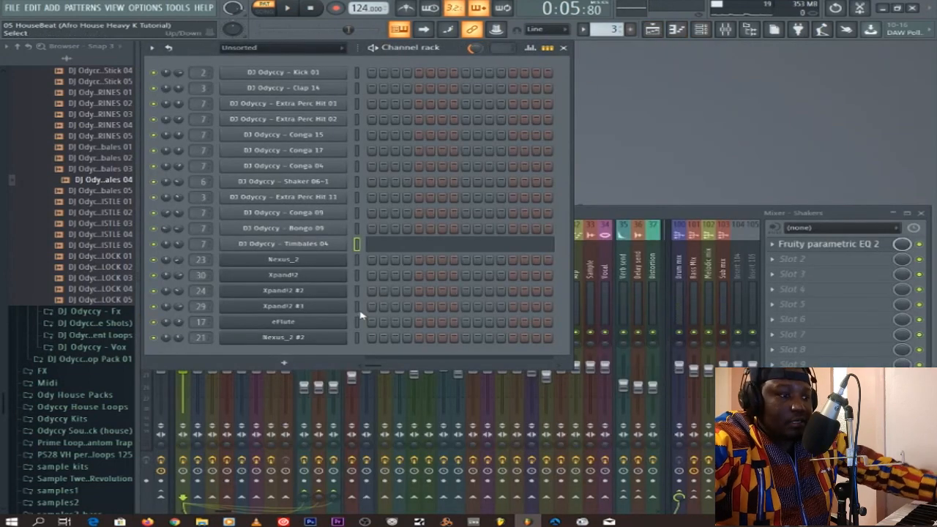
Step: Switch to pattern 4 and inspect the Fruity DX10 synth settings of the eFlute bass channel
key("KP_Add")
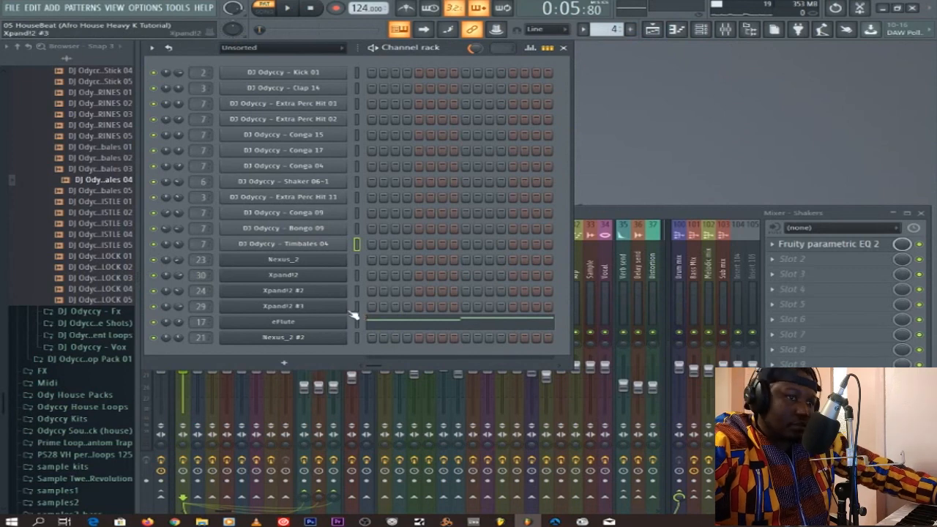
left_click(319, 324)
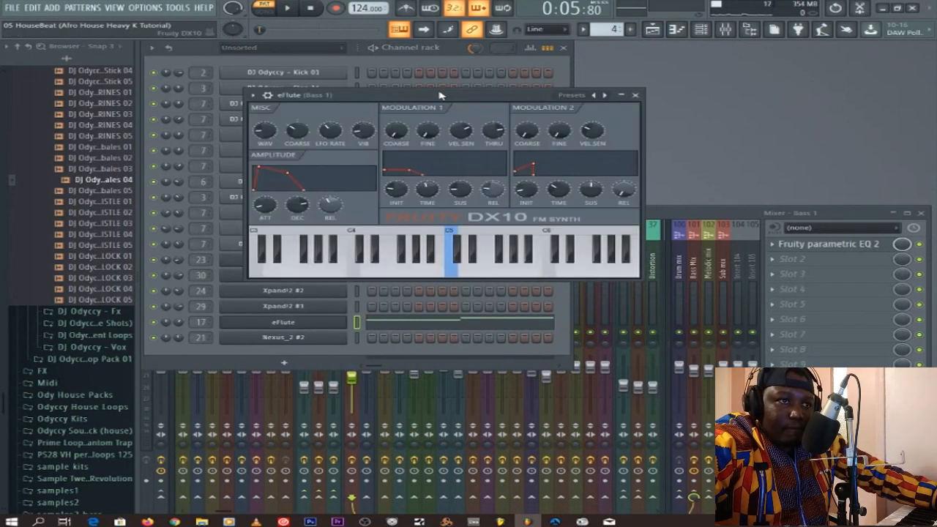
left_click_drag(439, 95, 524, 93)
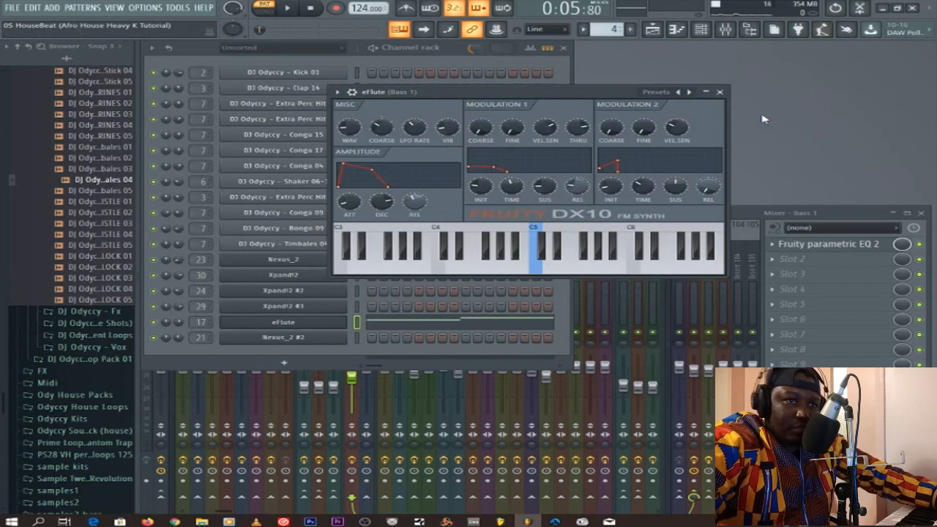
left_click(719, 91)
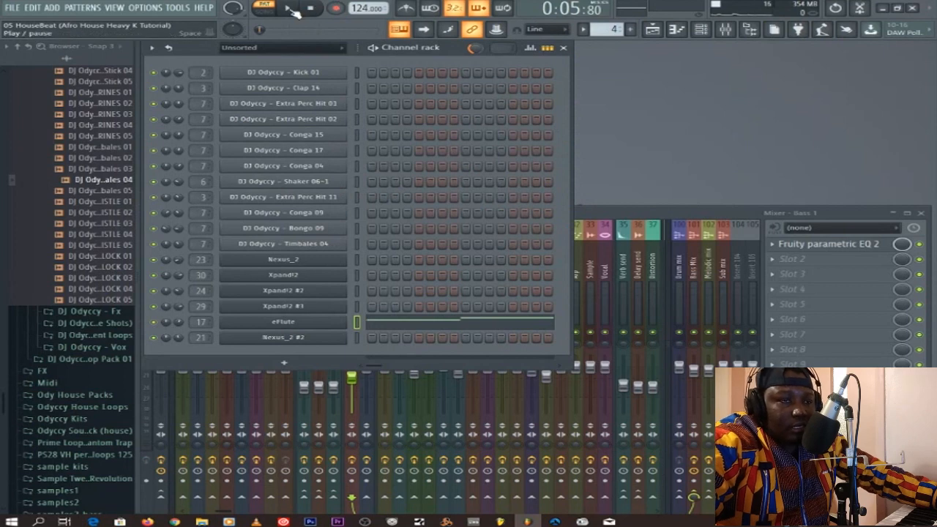
Step: Play the eFlute bass line from the start with its notes shown in the piano roll
left_click(423, 323)
scroll(455, 205, "down", 3)
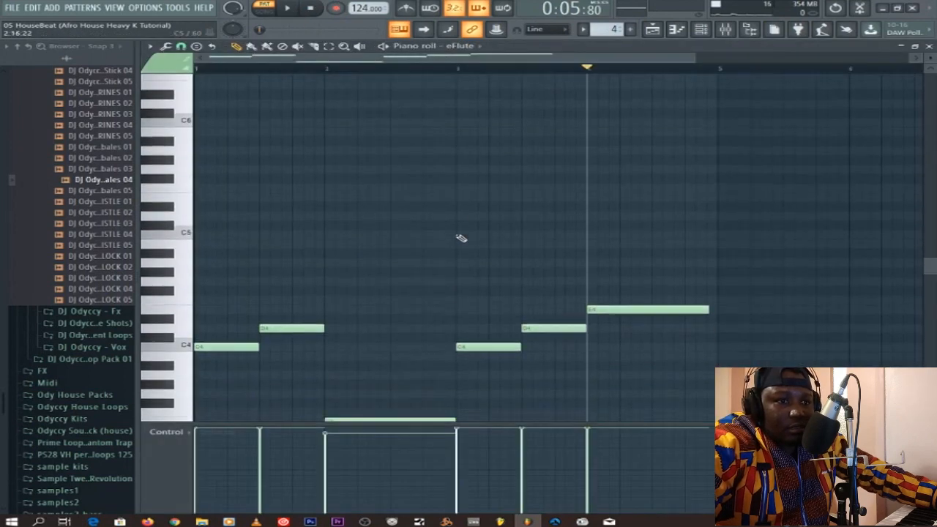
left_click(311, 10)
scroll(417, 207, "down", 2)
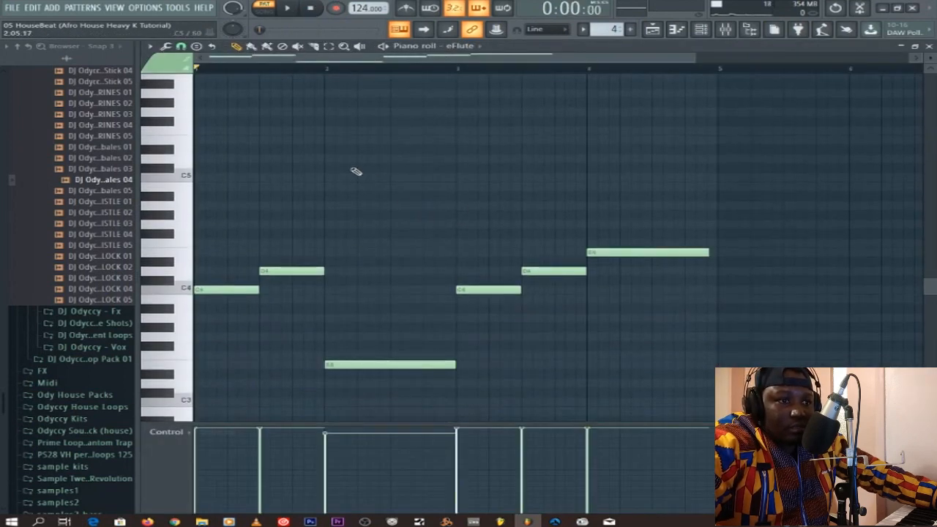
left_click(288, 9)
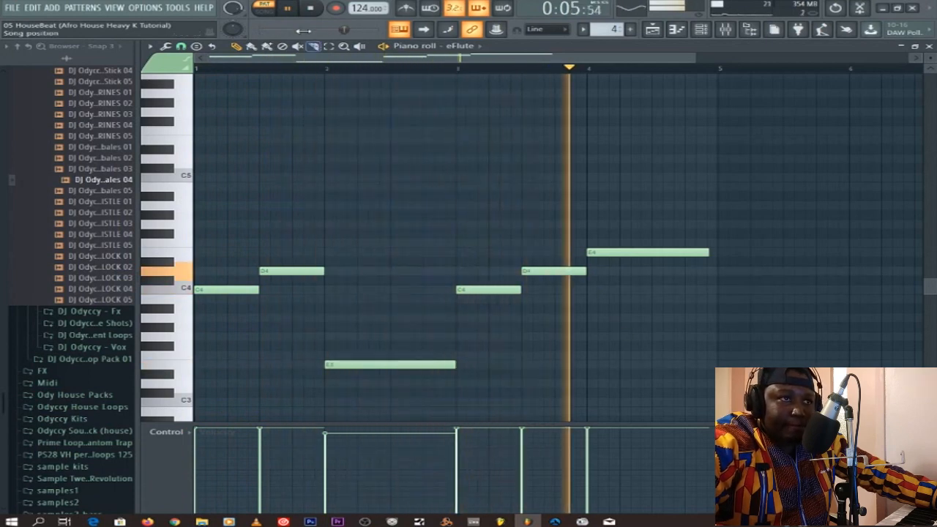
left_click(311, 8)
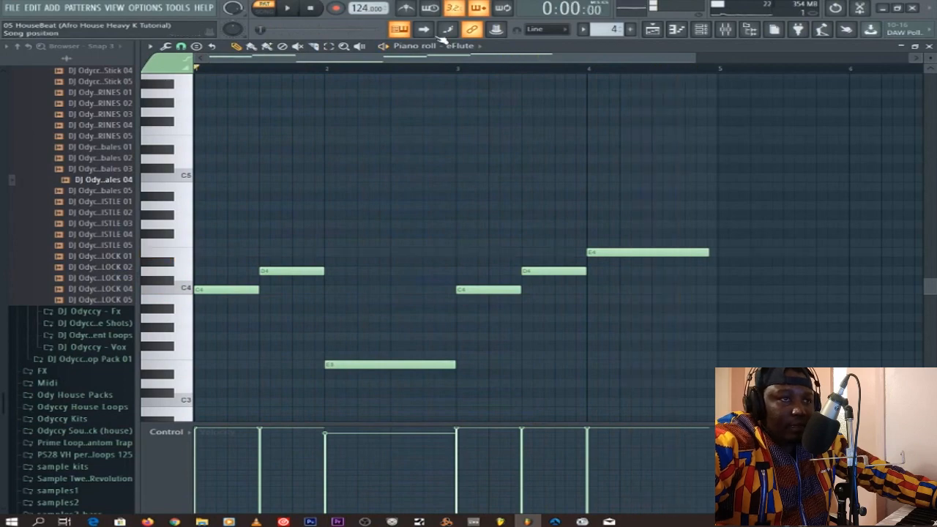
left_click(929, 46)
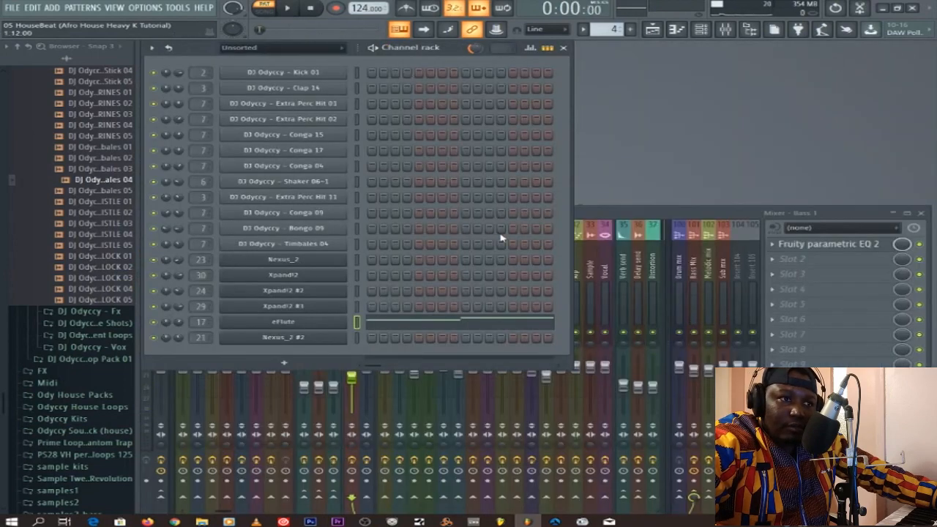
Step: Inspect the Fruity Fast Dist effect on the Bass Mix mixer track and return to the channel rack
left_click(659, 212)
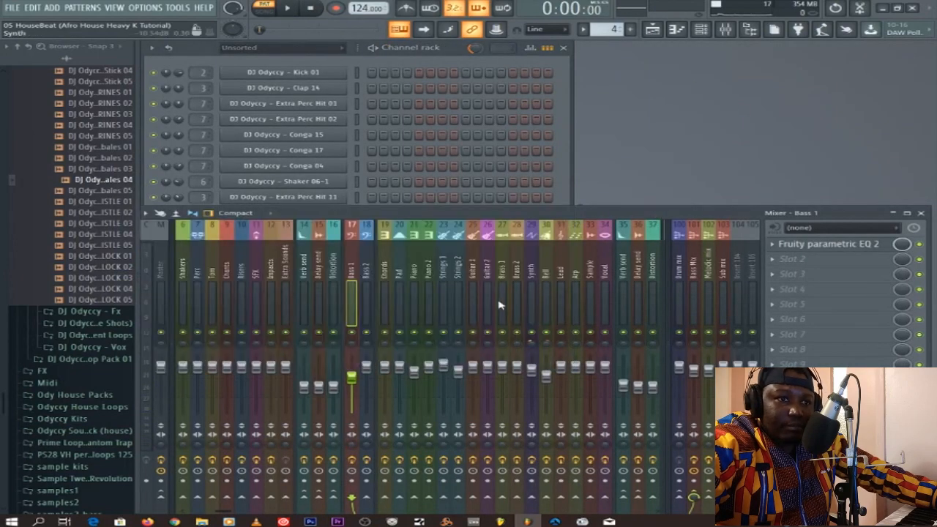
left_click(696, 300)
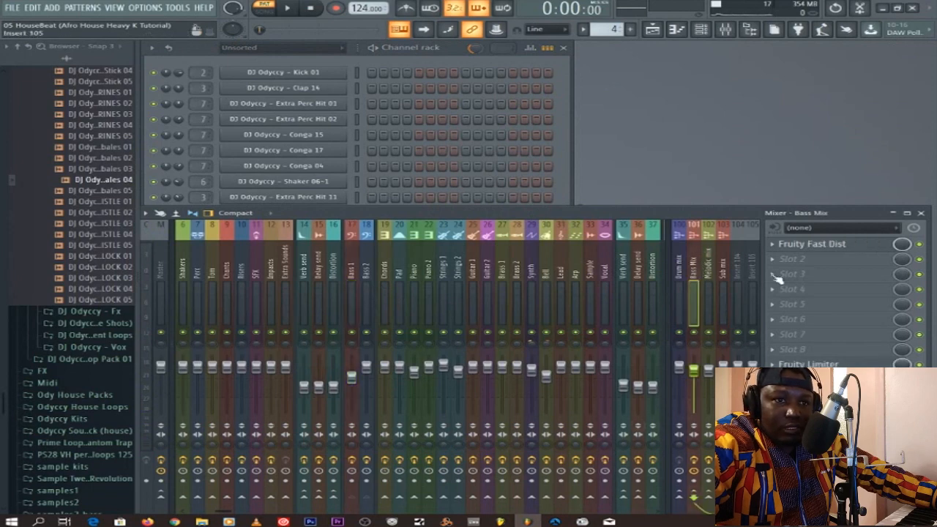
left_click(833, 247)
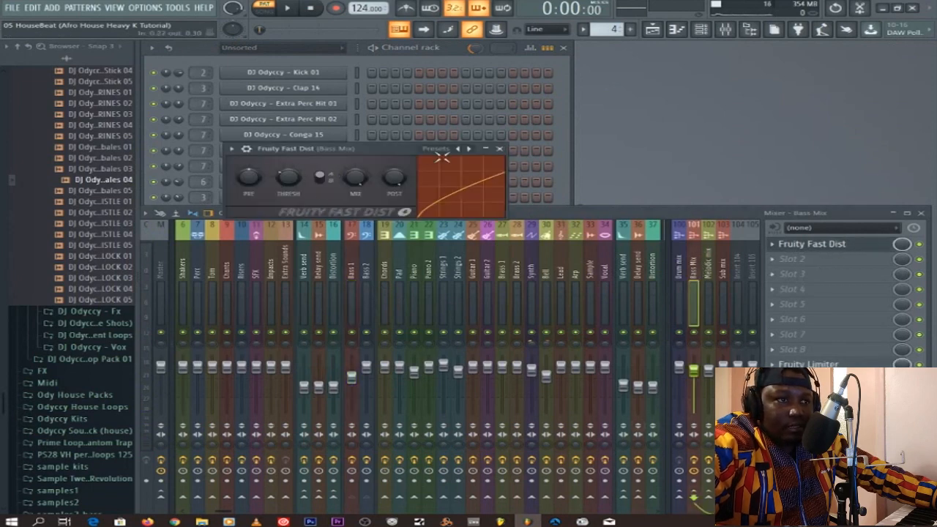
left_click(500, 149)
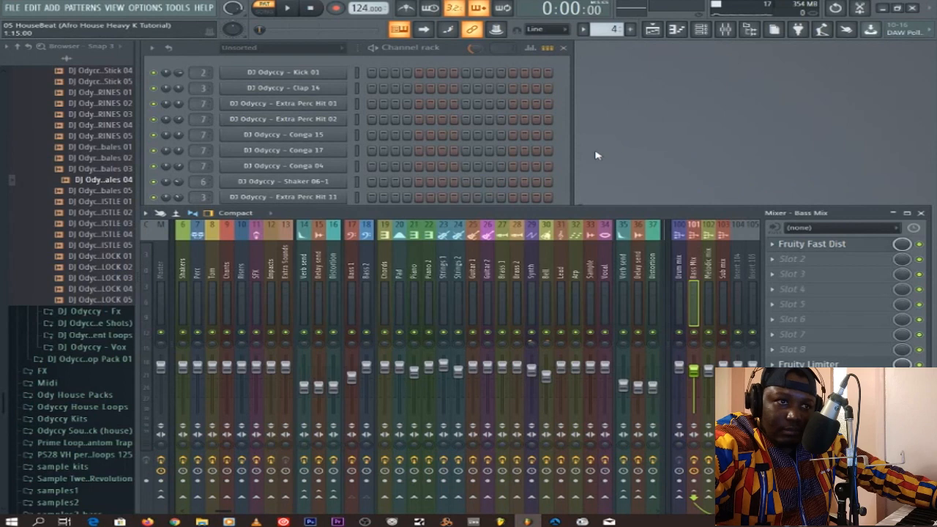
left_click(568, 165)
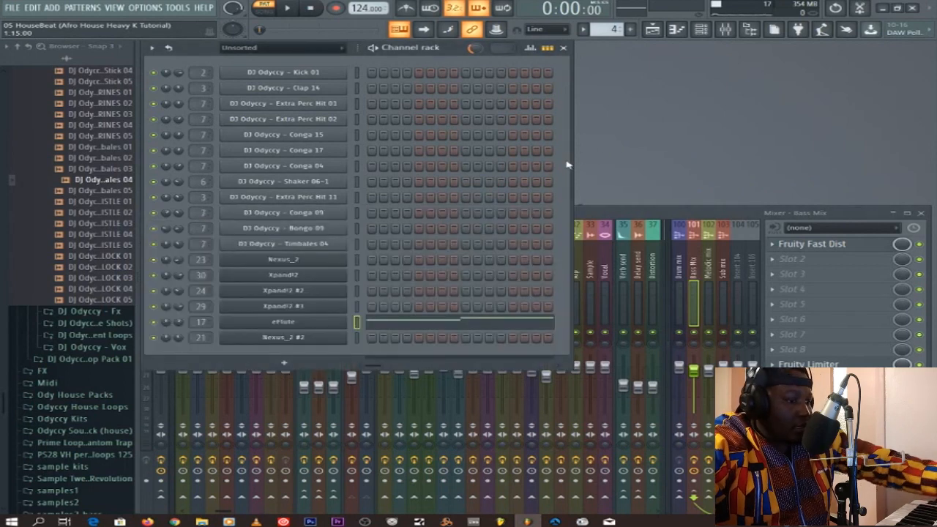
Step: Switch to pattern 5 and play the Nexus_2 channel with its notes shown in the piano roll
key("KP_Add")
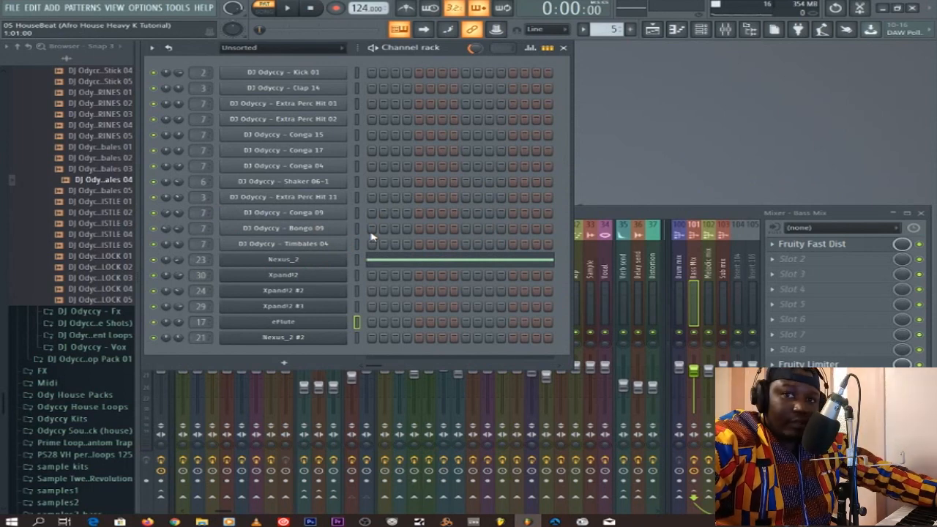
left_click(358, 260)
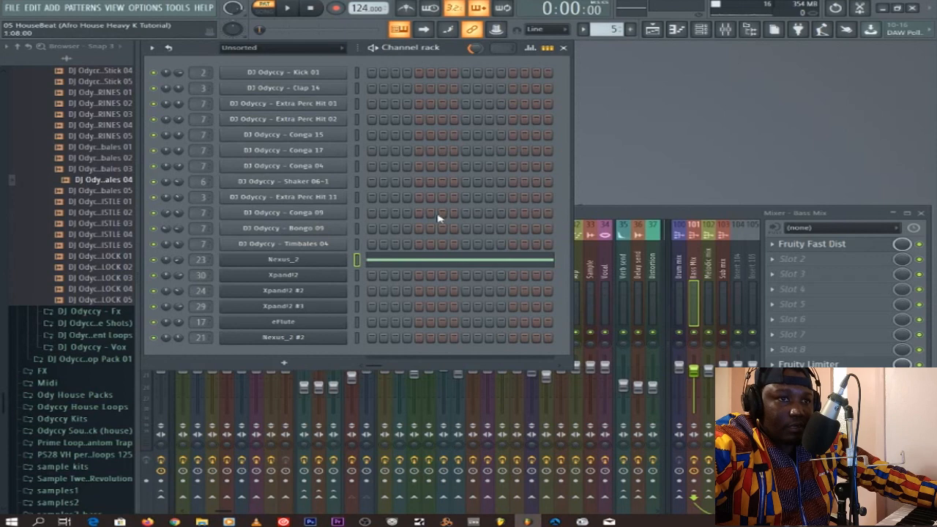
left_click(406, 262)
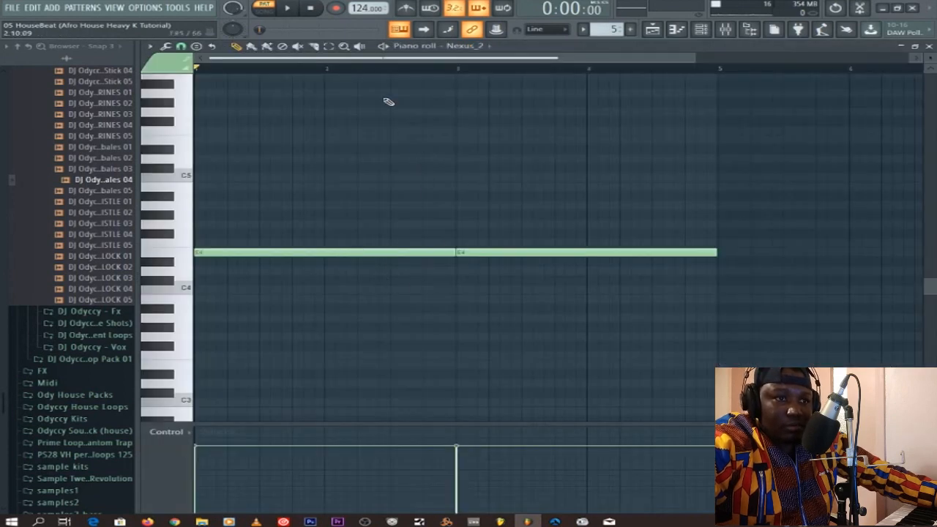
left_click(292, 10)
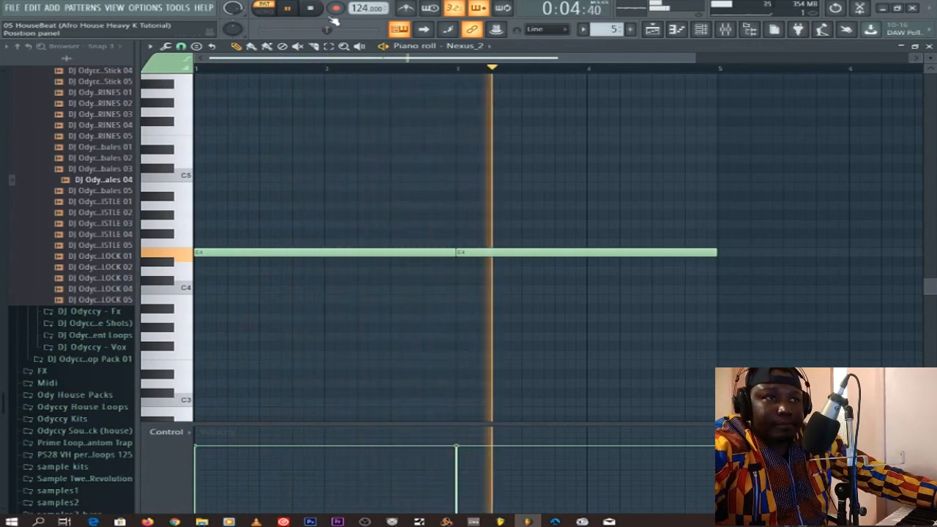
key("space")
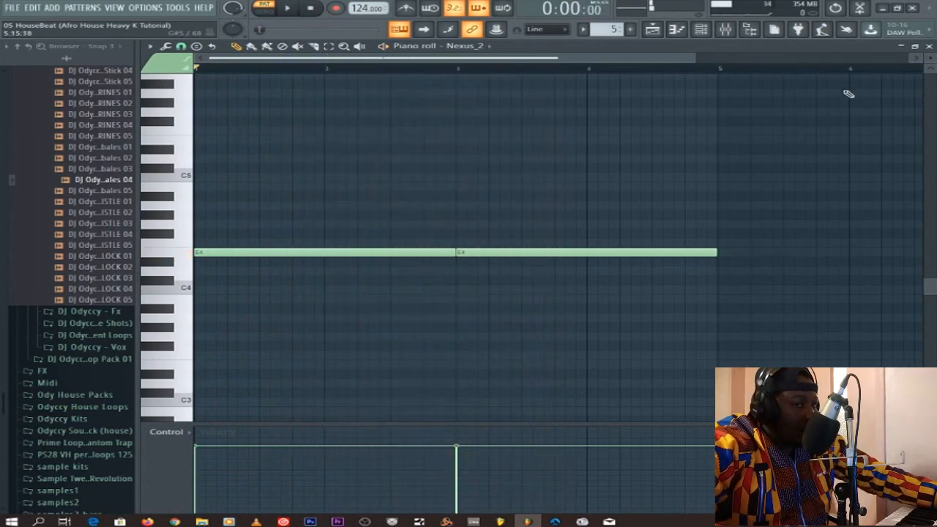
left_click(929, 45)
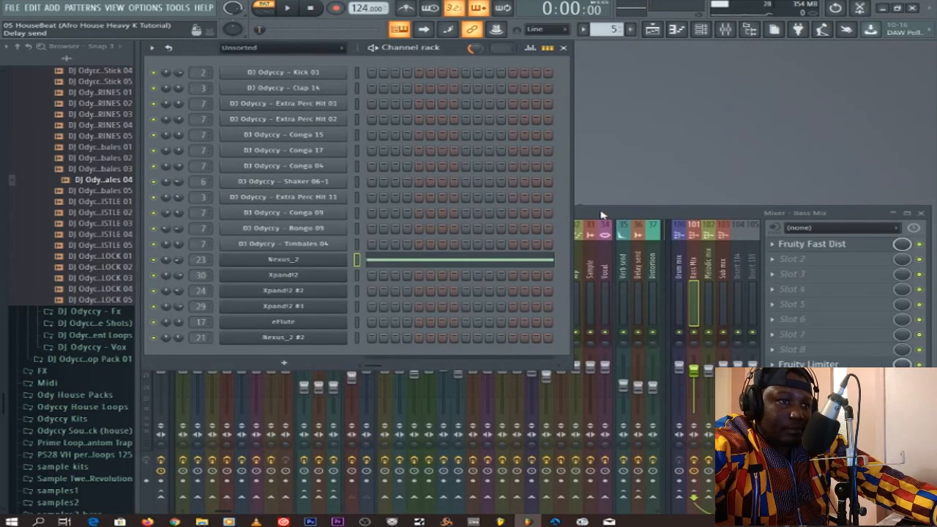
Step: Switch to pattern 6 and play the Xpand!2 bell part with its notes shown in the piano roll
key("KP_Add")
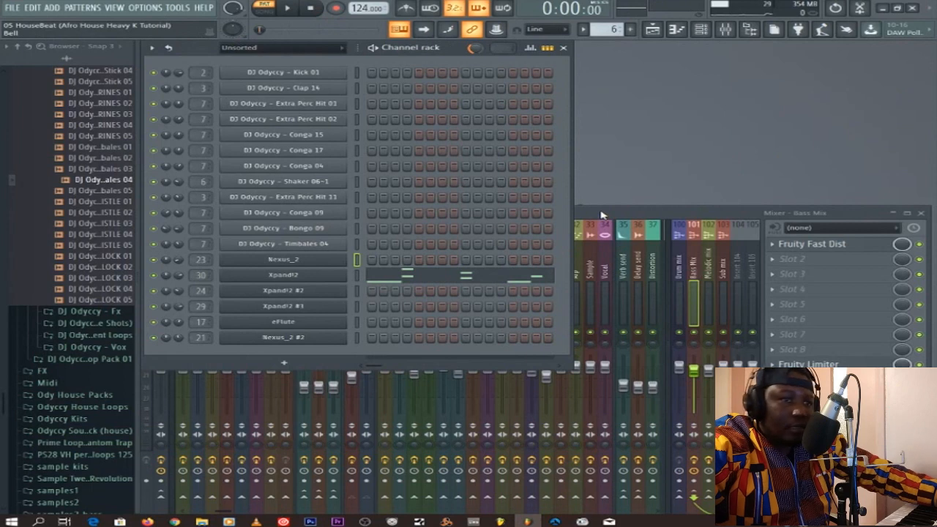
left_click(357, 276)
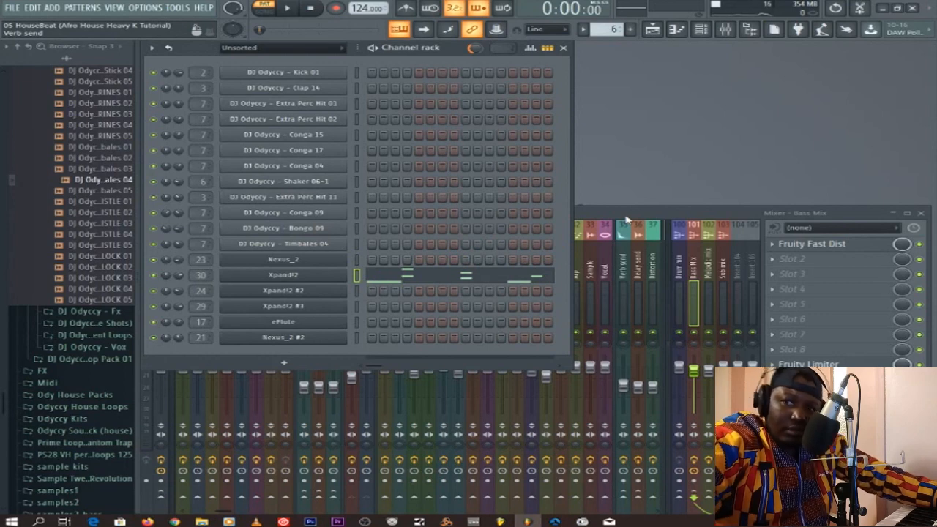
left_click(438, 281)
scroll(464, 276, "up", 3)
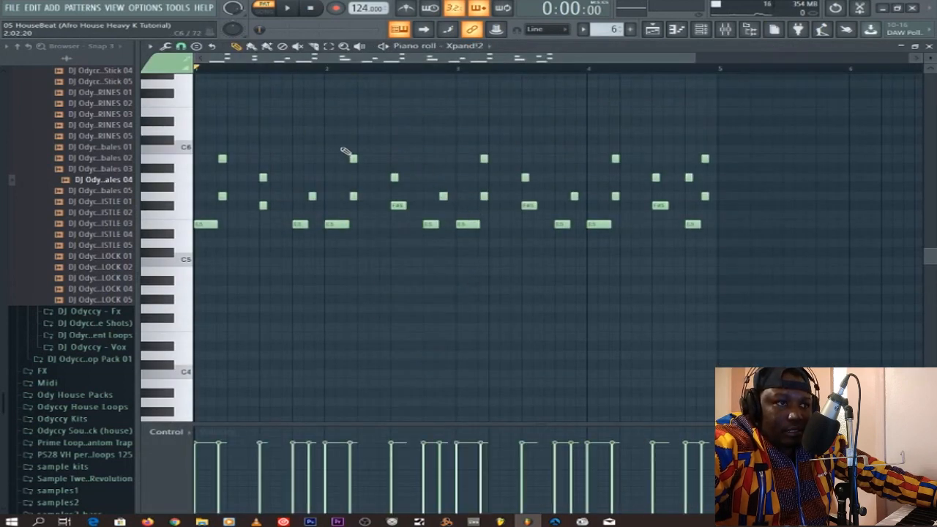
key("space")
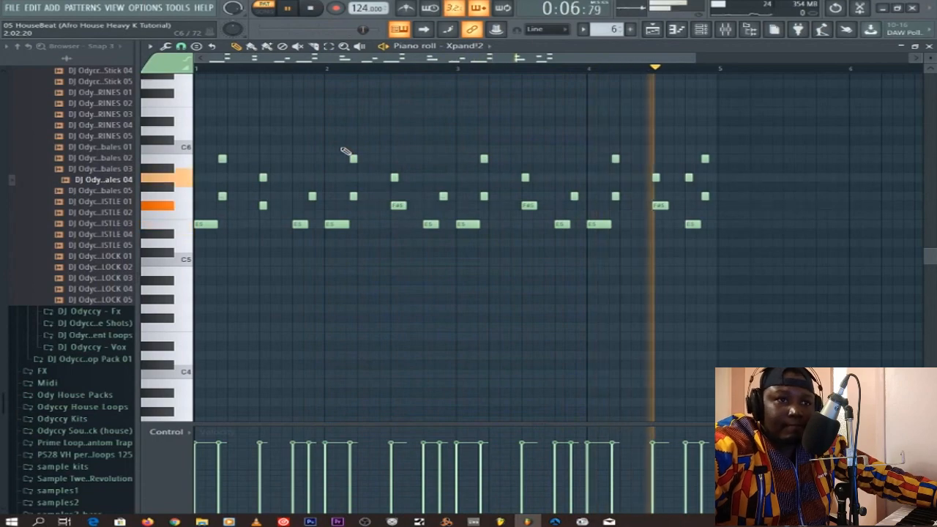
key("space")
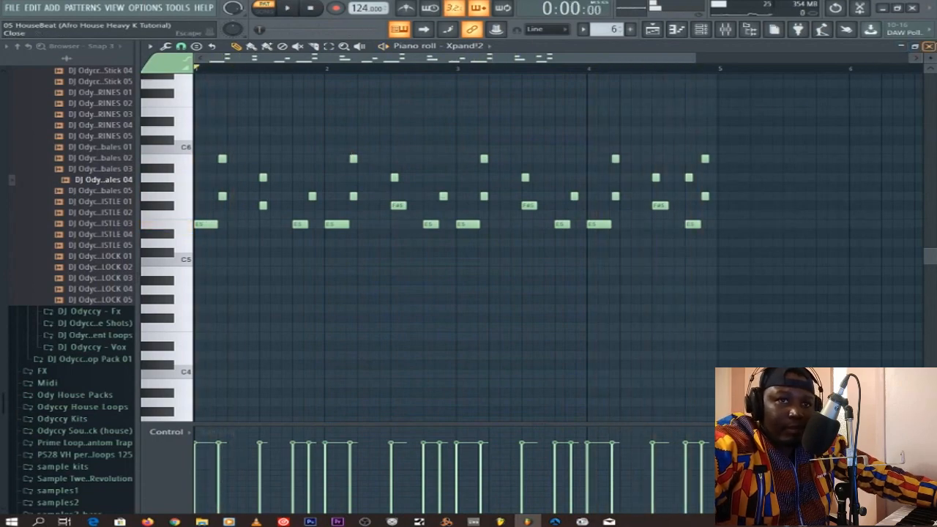
Step: Return to the channel rack and inspect the Marimba preset of the Xpand!2 bell channel
left_click(928, 45)
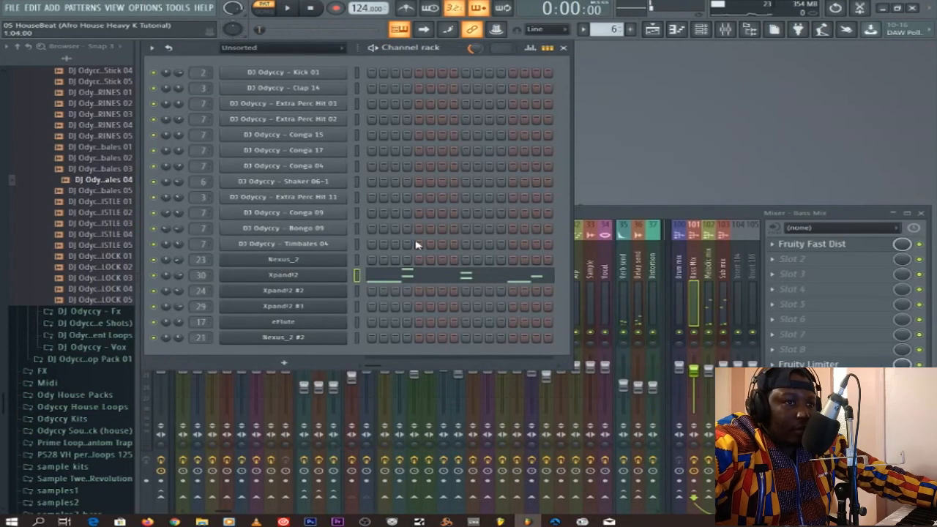
left_click(284, 275)
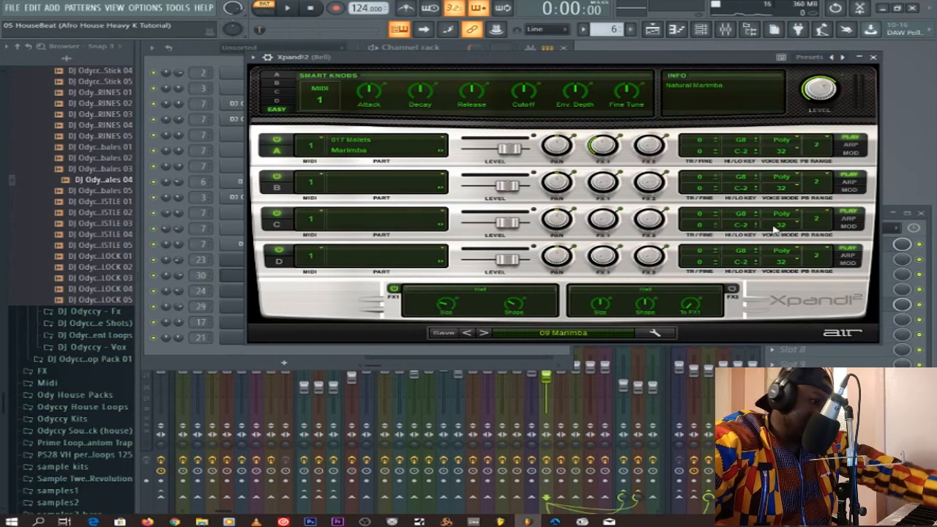
left_click(873, 57)
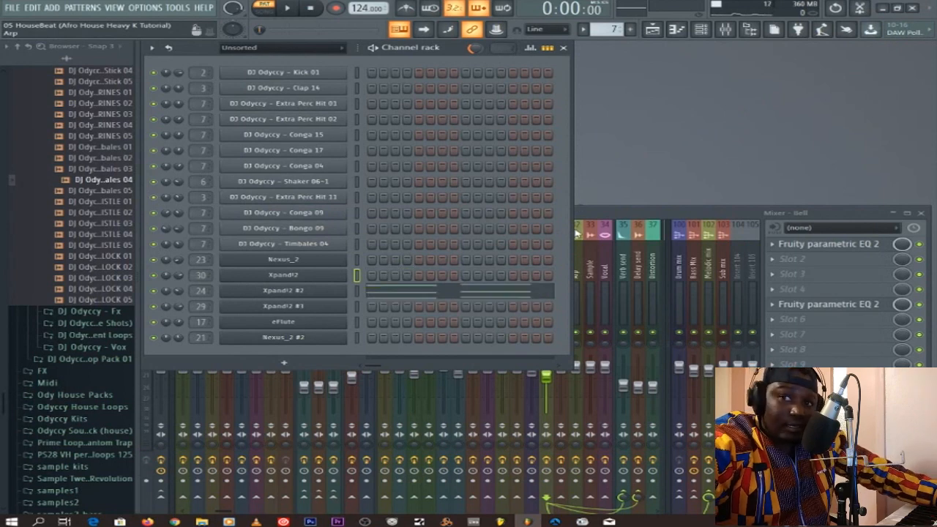
Step: Play the Xpand!2 #2 string part of pattern 7 with its chords shown in the piano roll
left_click(356, 290)
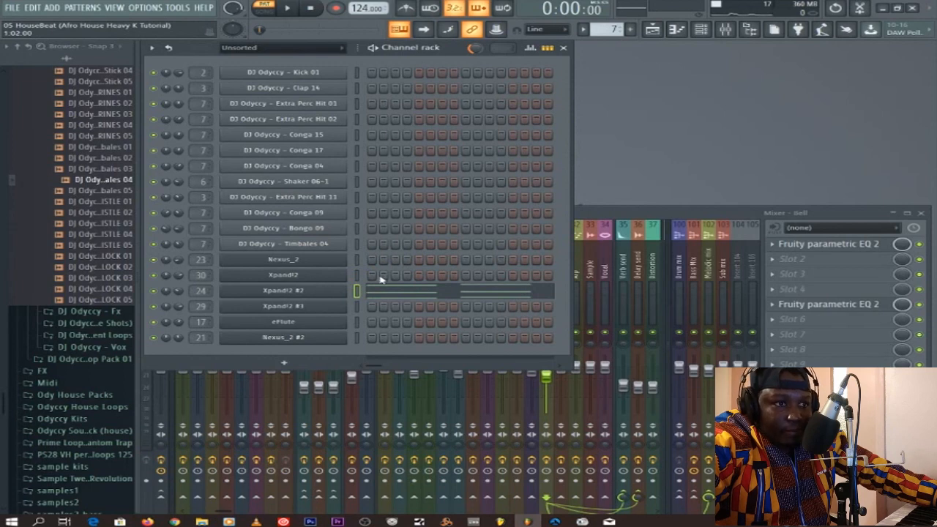
left_click(436, 292)
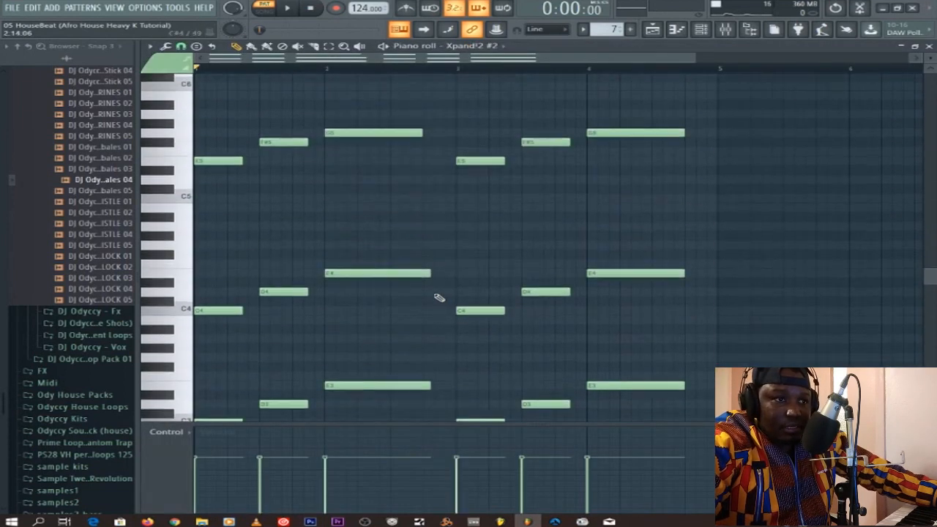
scroll(439, 298, "down", 3)
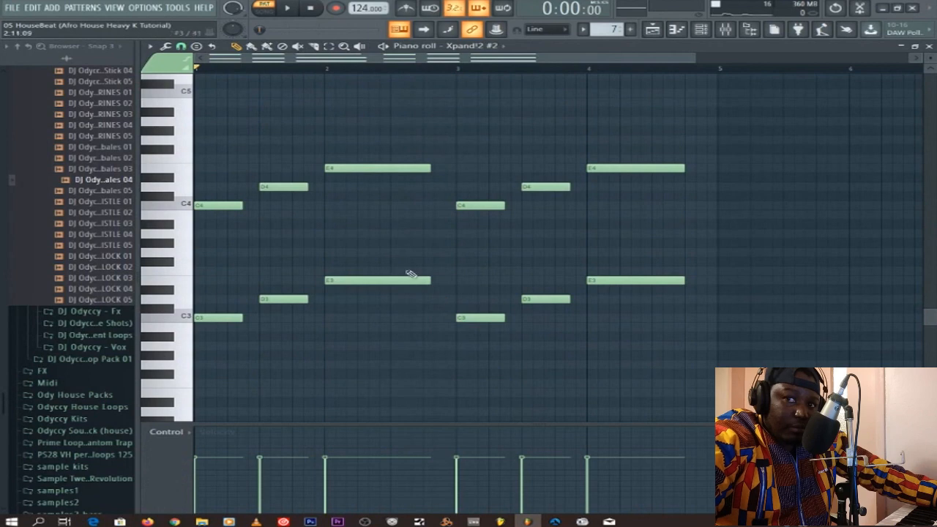
scroll(371, 220, "up", 1)
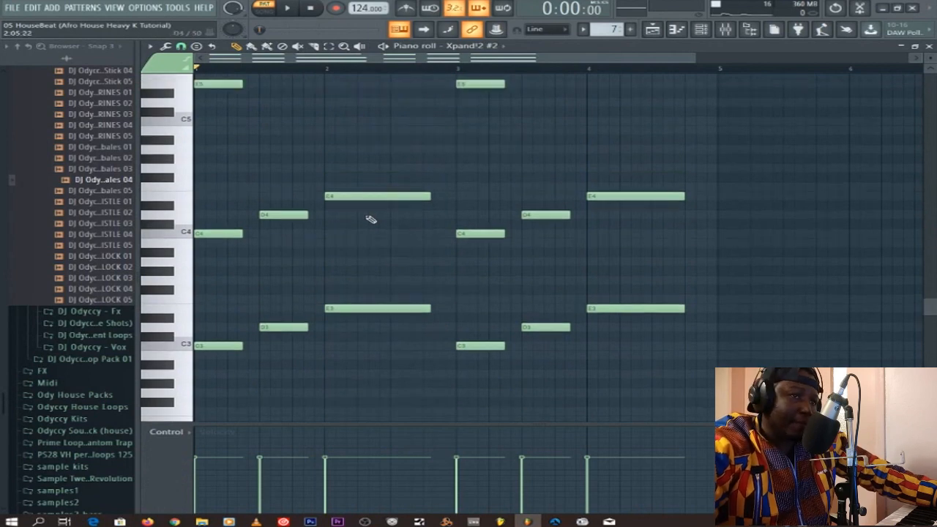
key("space")
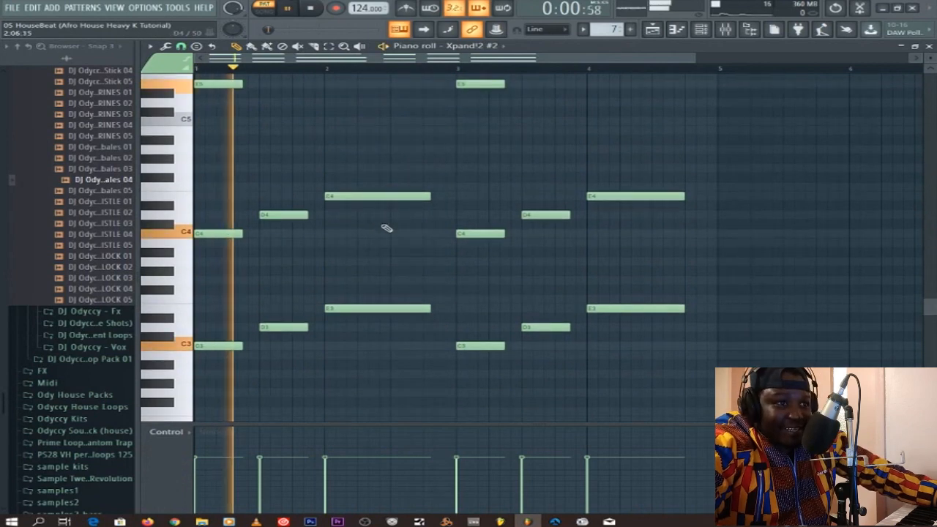
scroll(469, 249, "up", 4)
scroll(483, 254, "down", 3)
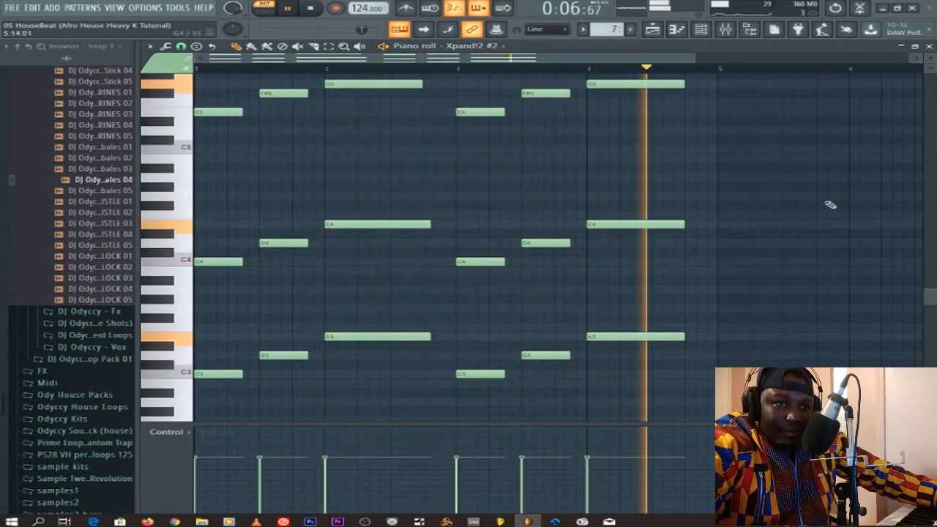
key("space")
left_click(929, 45)
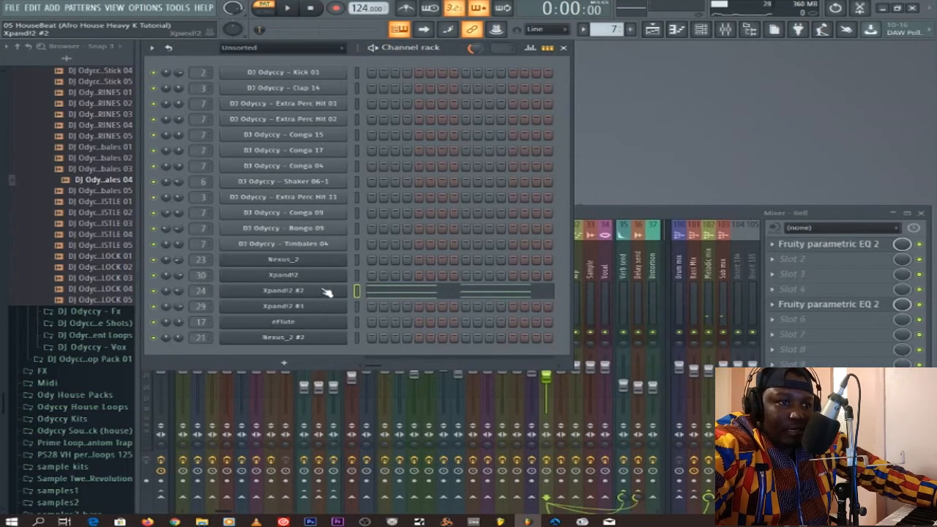
Step: Inspect the Big Soft Strings preset of Xpand!2 #2, including the smart knobs of parts A and B
left_click(378, 285)
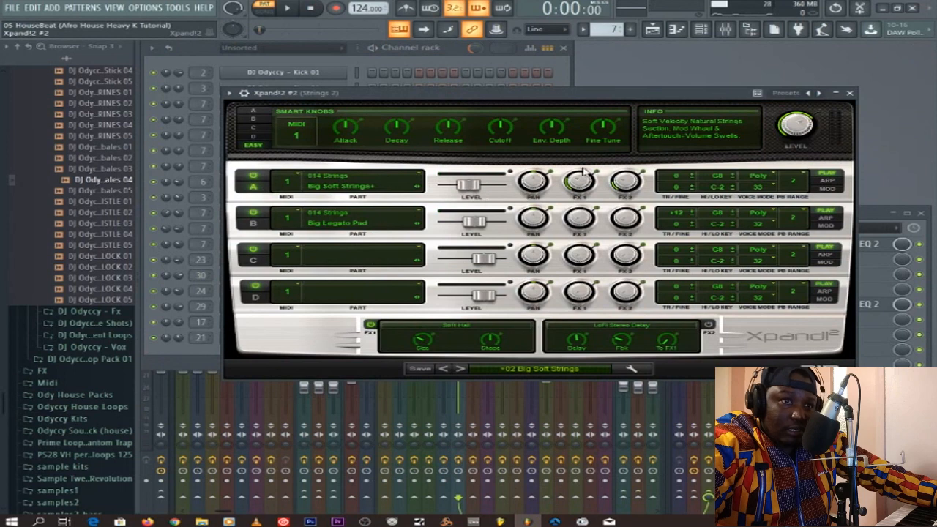
left_click(253, 112)
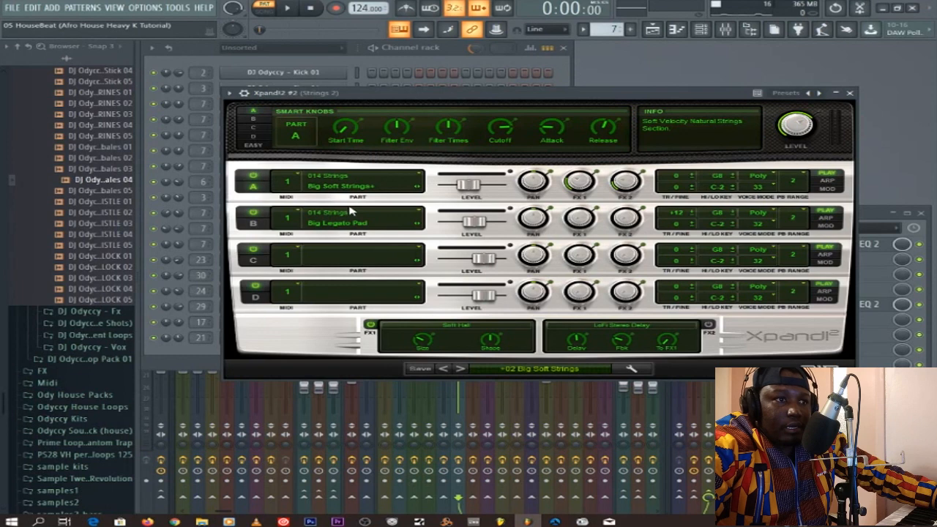
left_click(262, 226)
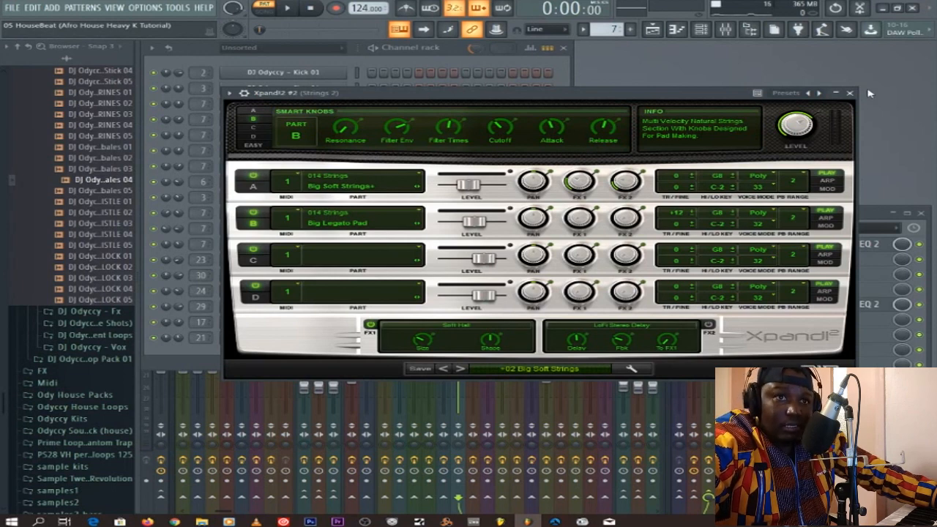
left_click(849, 93)
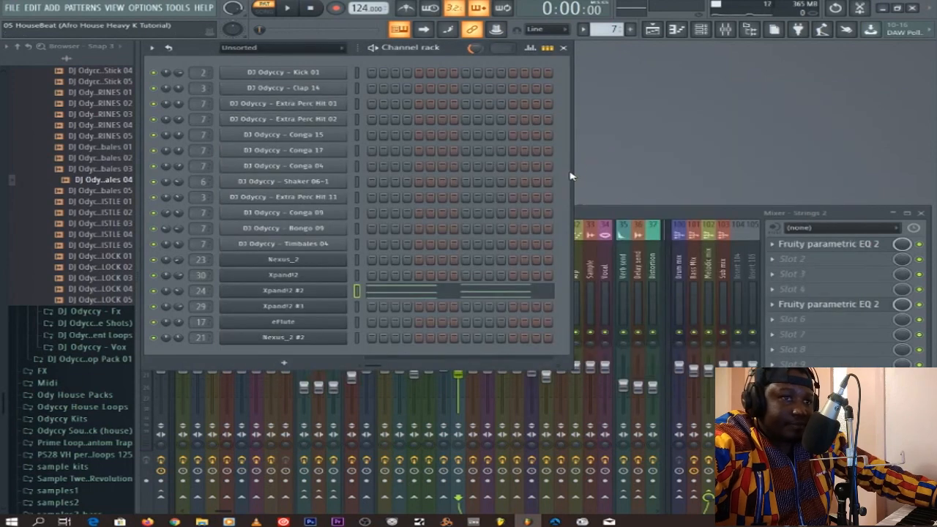
Step: Switch to pattern 8, inspect the Percussive Flies preset of Xpand!2 #3 and start playing the pattern
key("KP_Add")
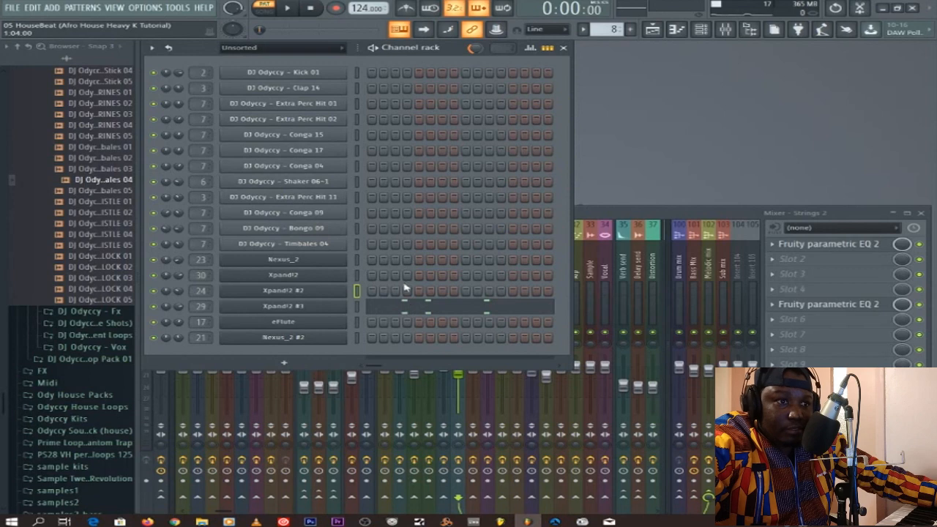
left_click(357, 306)
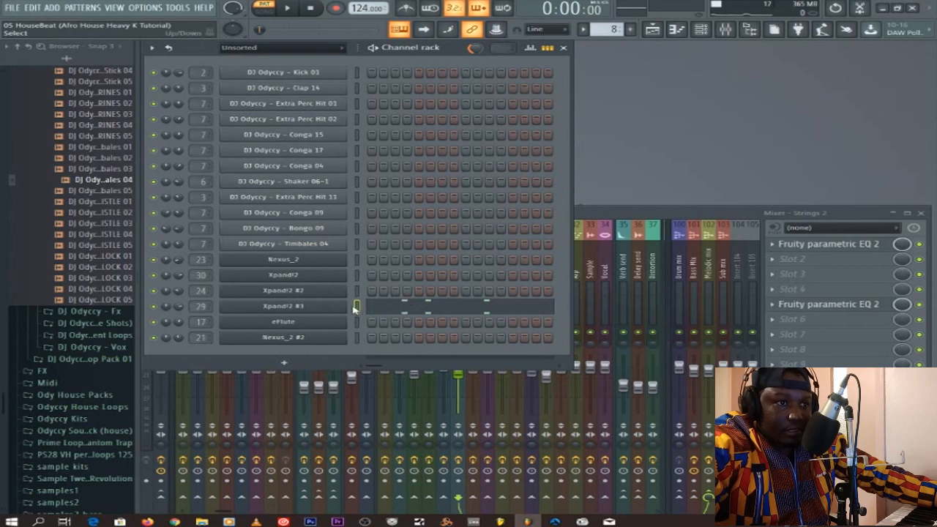
left_click(306, 307)
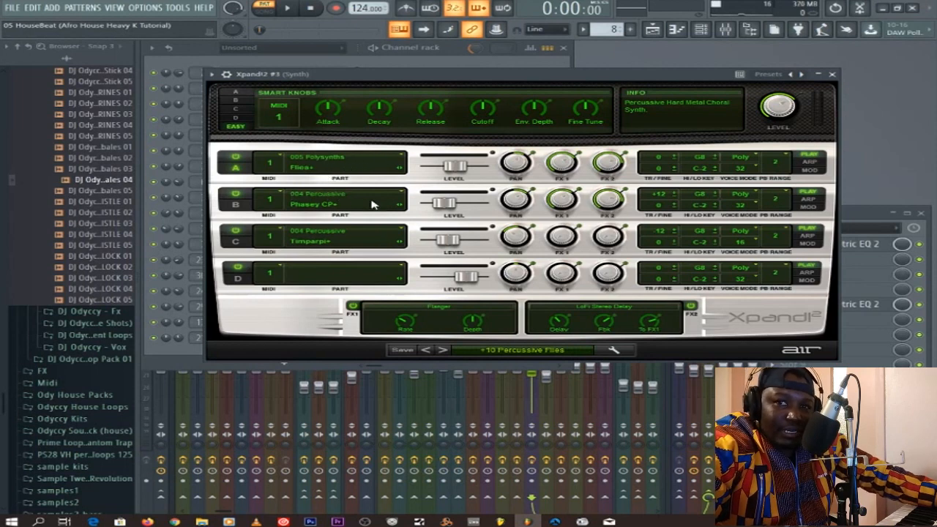
left_click(292, 11)
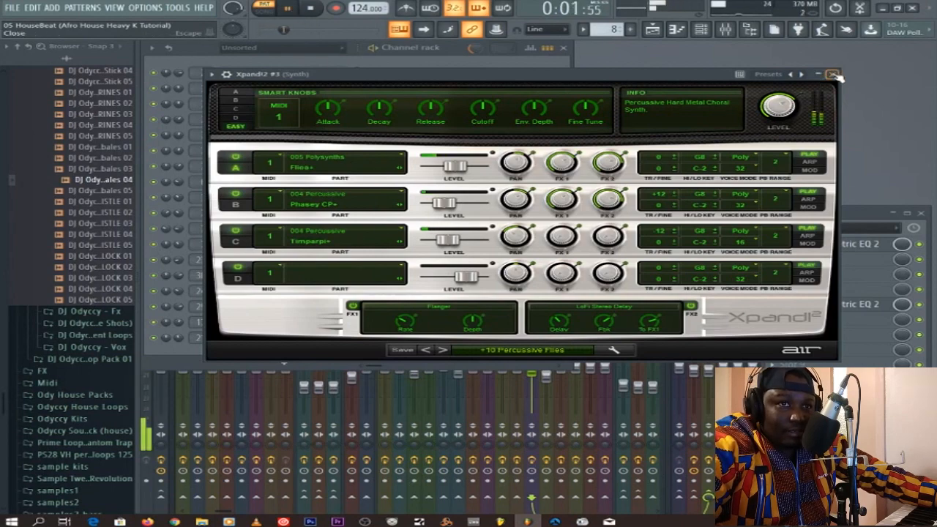
left_click(831, 75)
Step: Open the Xpand!2 #3 notes in the piano roll, stop playback and set the snap to Step
left_click(429, 308)
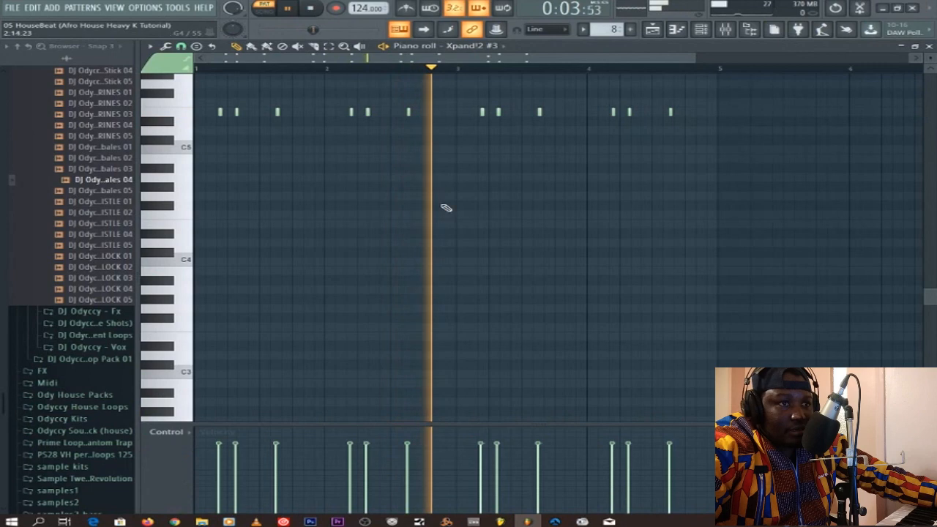
left_click(311, 9)
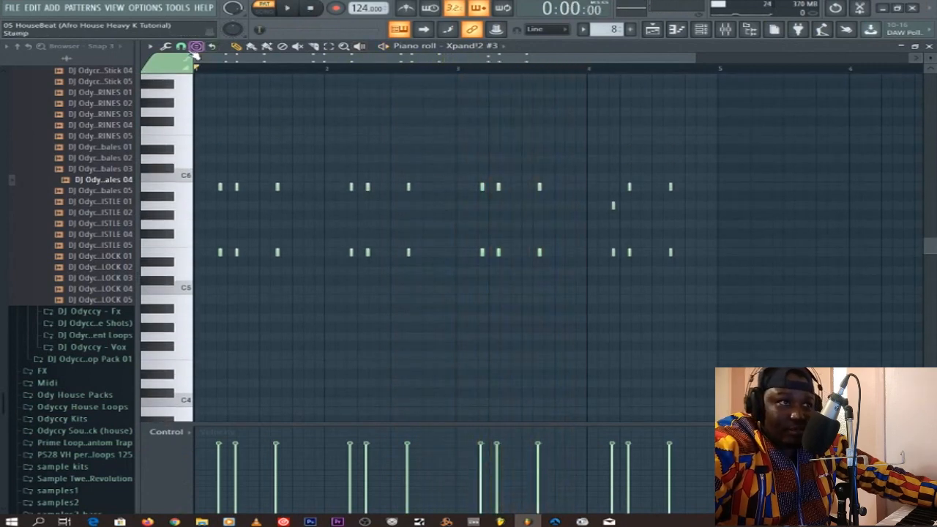
left_click(181, 47)
left_click(202, 155)
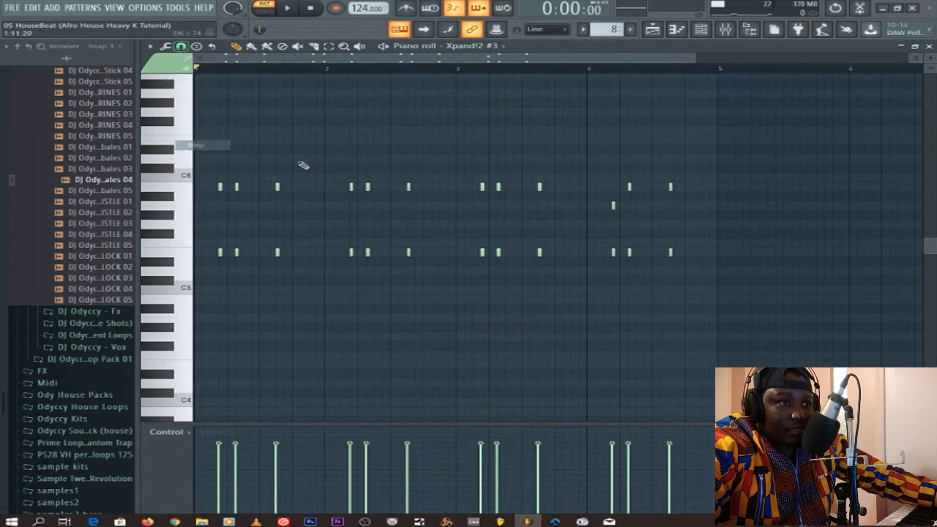
Step: Play the Xpand!2 #3 synth notes from the start with the four bars filling the piano roll
left_click_drag(703, 63, 556, 60)
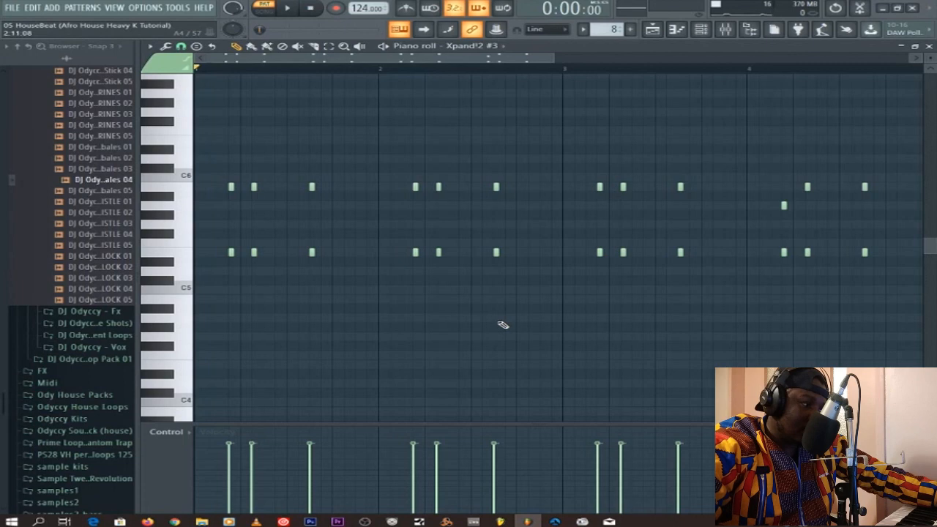
key("space")
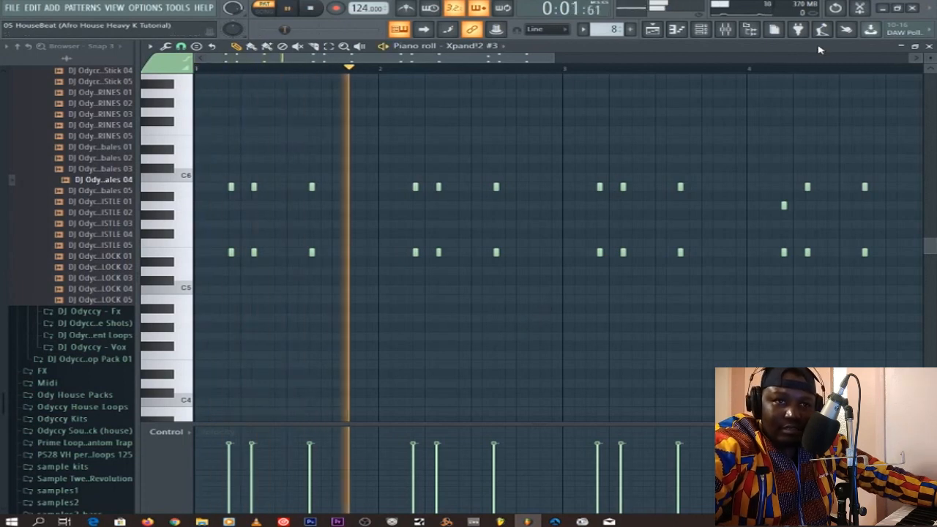
left_click(929, 46)
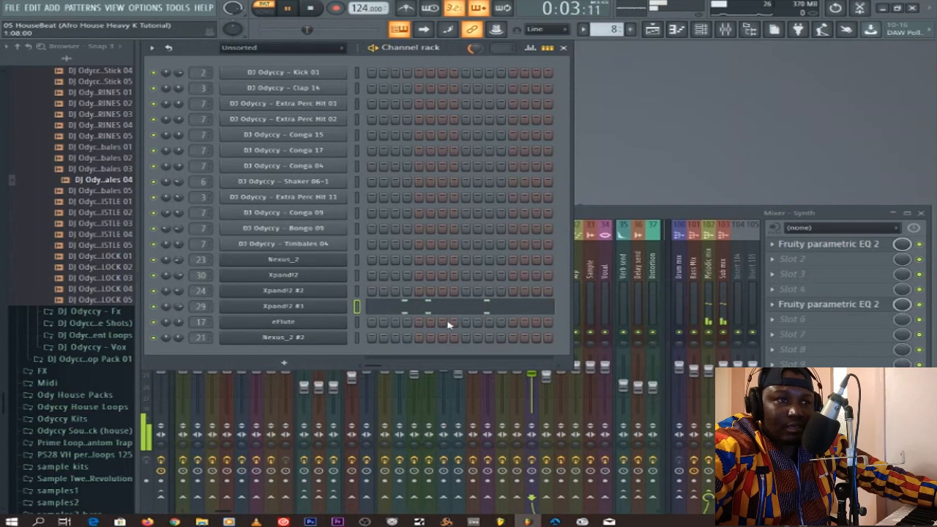
Step: Stop playback and review the part layers and effects of the Xpand!2 #3 synth
left_click(313, 308)
key("space")
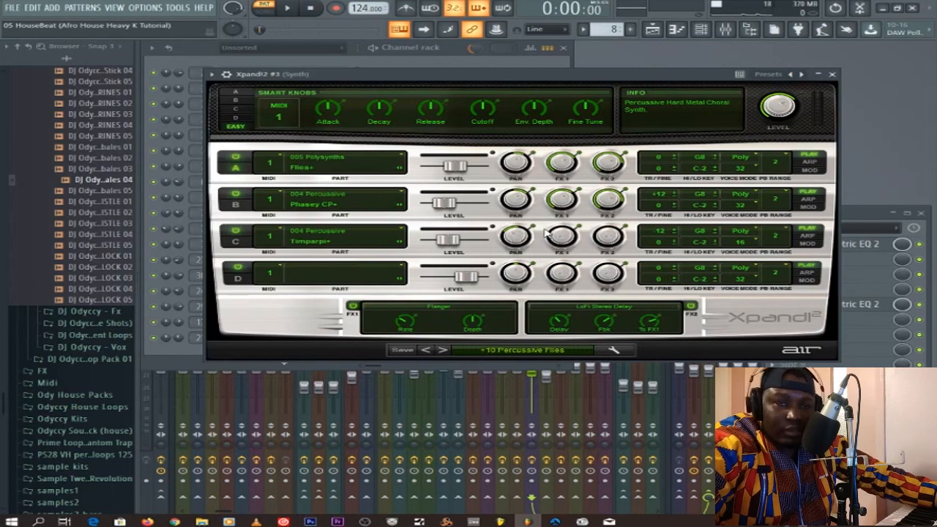
left_click(832, 74)
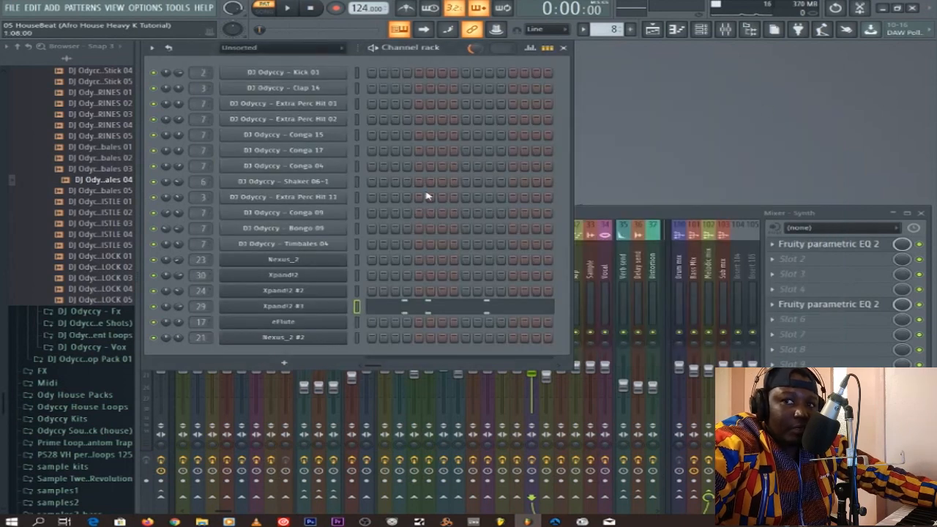
Step: Switch to pattern 9 and inspect the A Piano Concert preset and reverb mix of Nexus_2 #2
key("KP_Add")
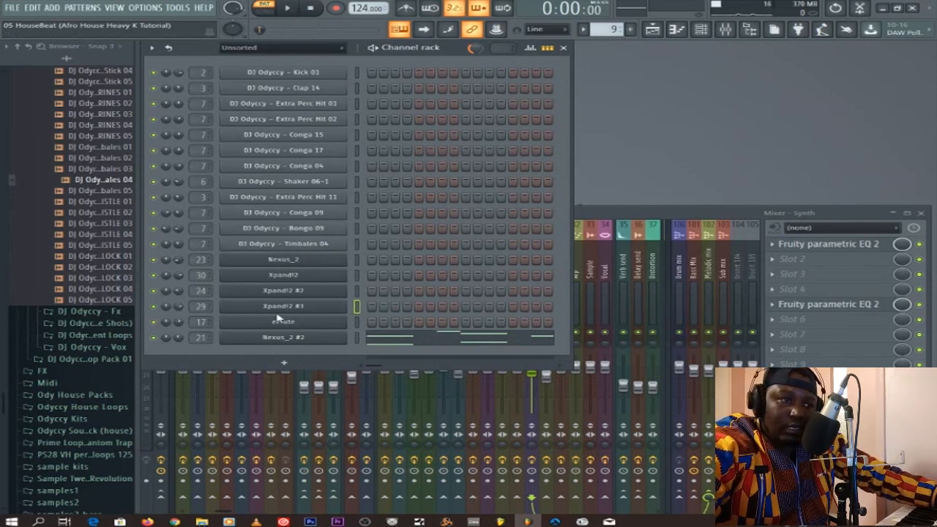
left_click(283, 338)
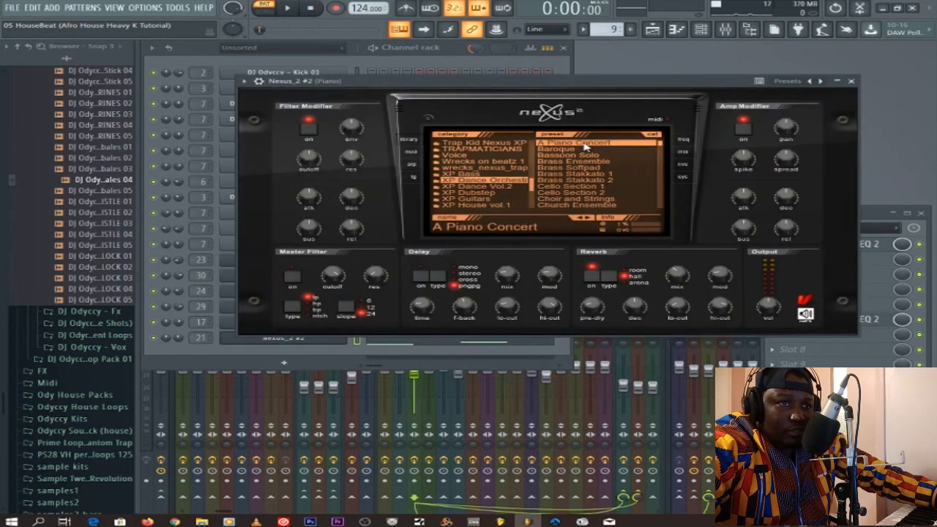
mouse_move(679, 275)
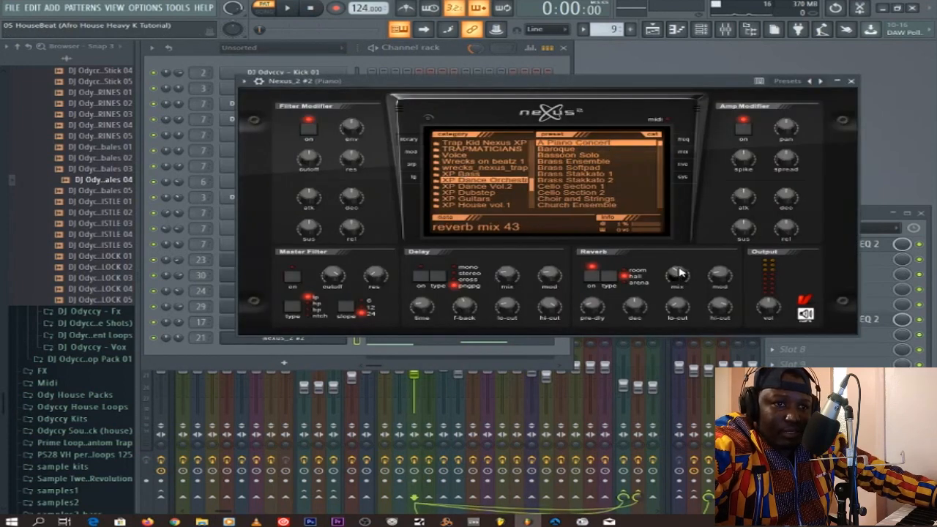
left_click(850, 80)
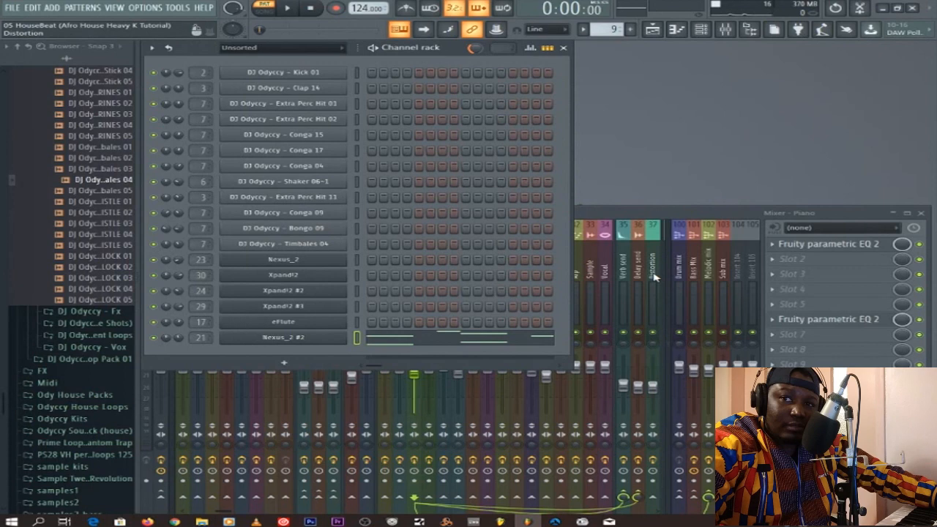
Step: Play the piano pattern with the mixer in front and inspect the first Fruity parametric EQ 2 on the Piano track
left_click(639, 218)
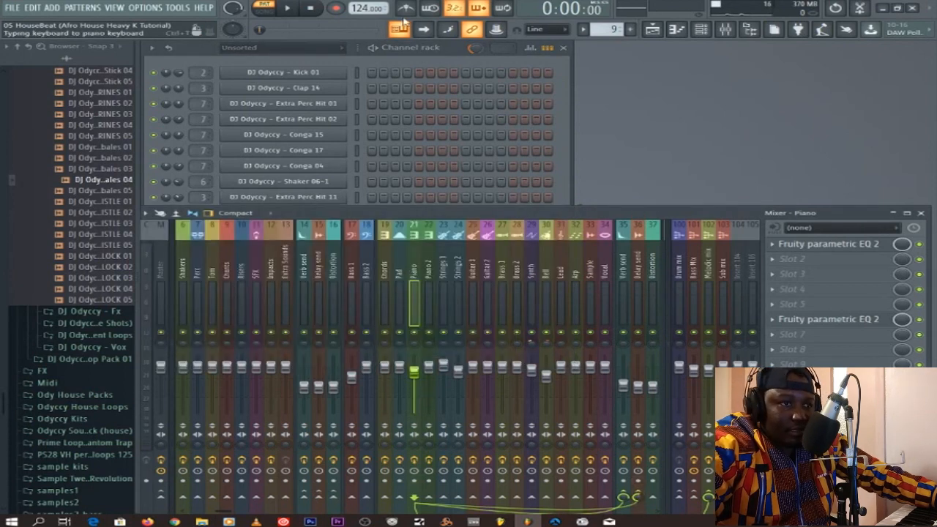
left_click(287, 8)
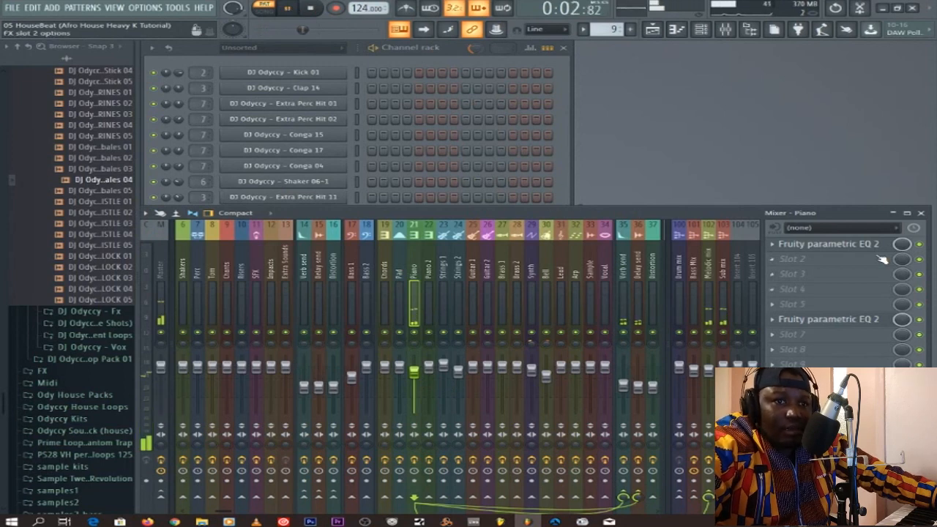
left_click(827, 244)
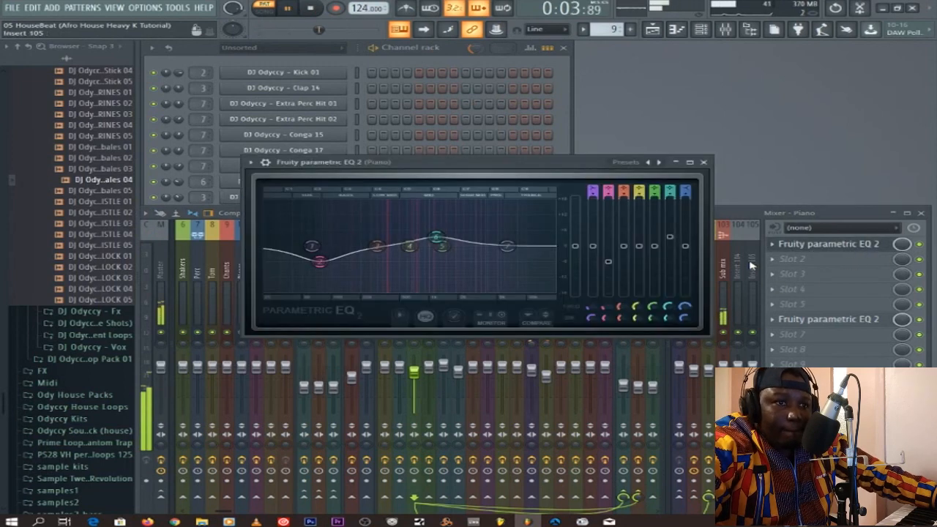
left_click(703, 162)
Step: Lower the band 7 low-pass of the Piano track's second Fruity parametric EQ 2 to about 2604 Hz and stop playback
left_click(831, 323)
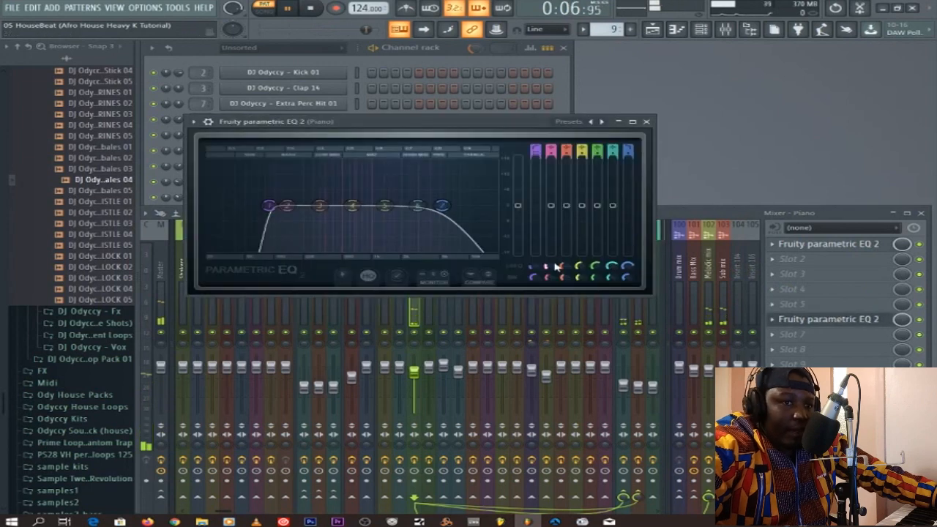
left_click_drag(424, 206, 414, 205)
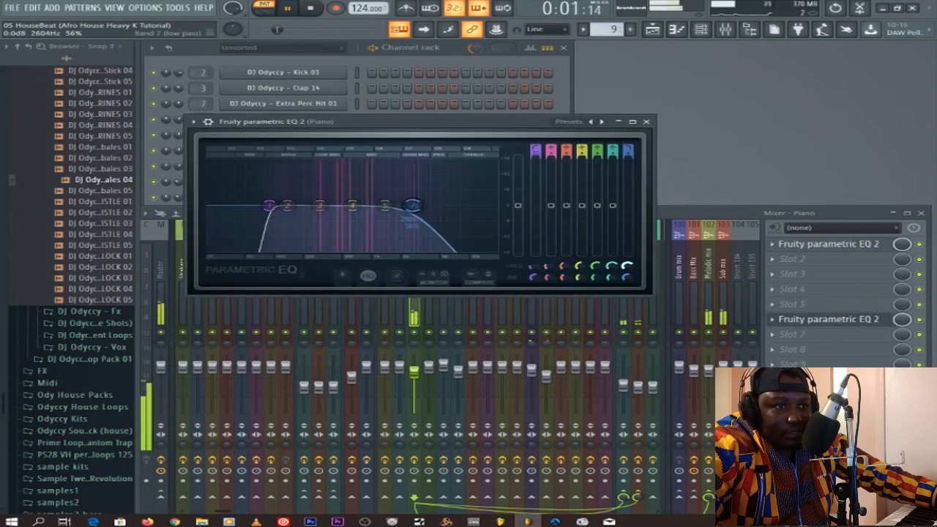
left_click(646, 121)
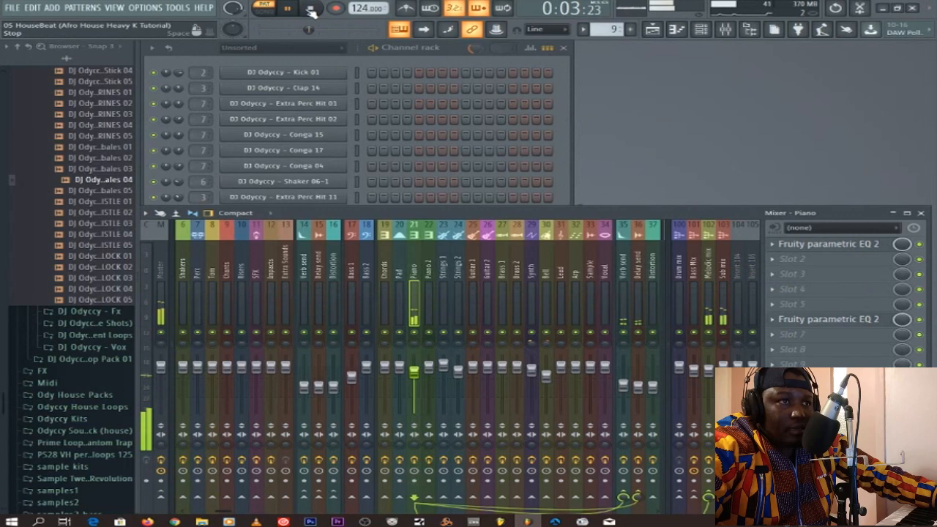
left_click(319, 8)
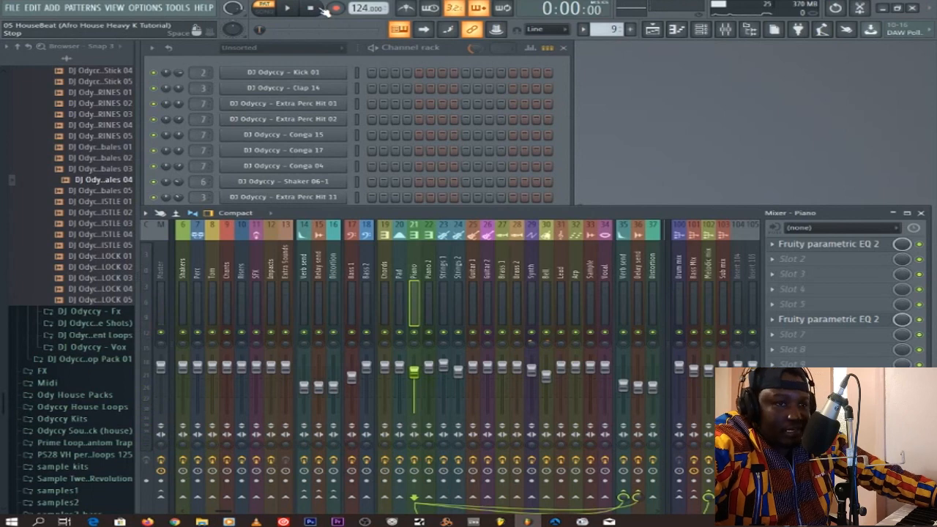
Step: Open the playlist and show the full arrangement from the opening drums to the last piano clips
left_click(562, 171)
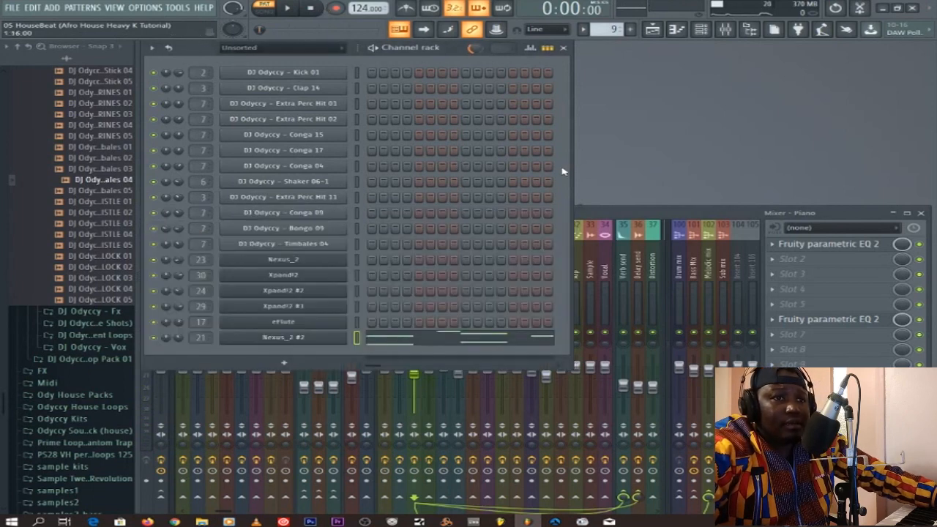
left_click(652, 29)
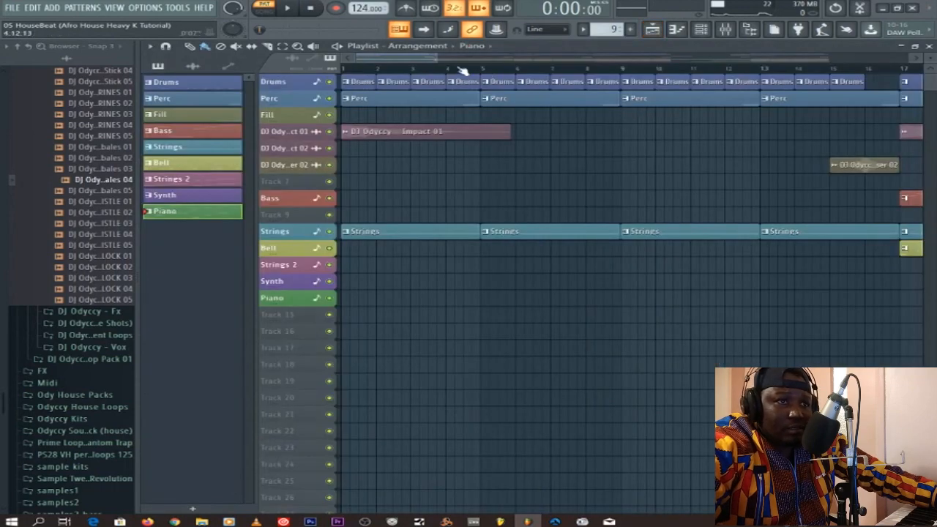
left_click_drag(436, 58, 915, 59)
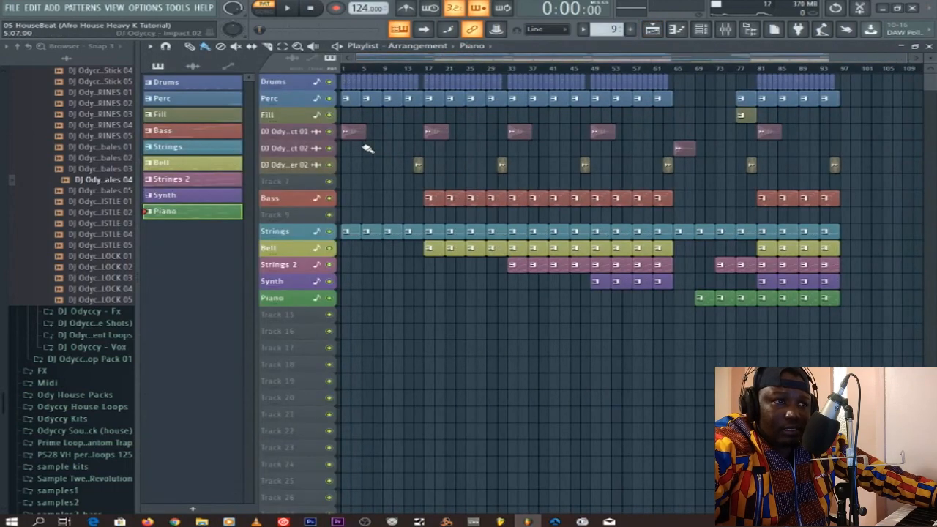
Step: List the playlist's audio clips and review the sample settings and waveforms of Riser 02, Impact 01 and Impact 02
left_click(192, 66)
left_click(189, 82)
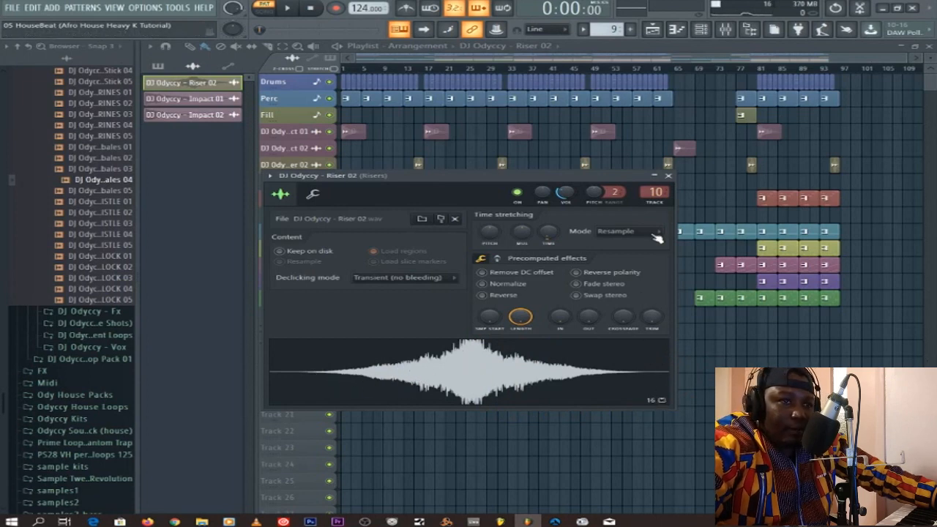
left_click(667, 176)
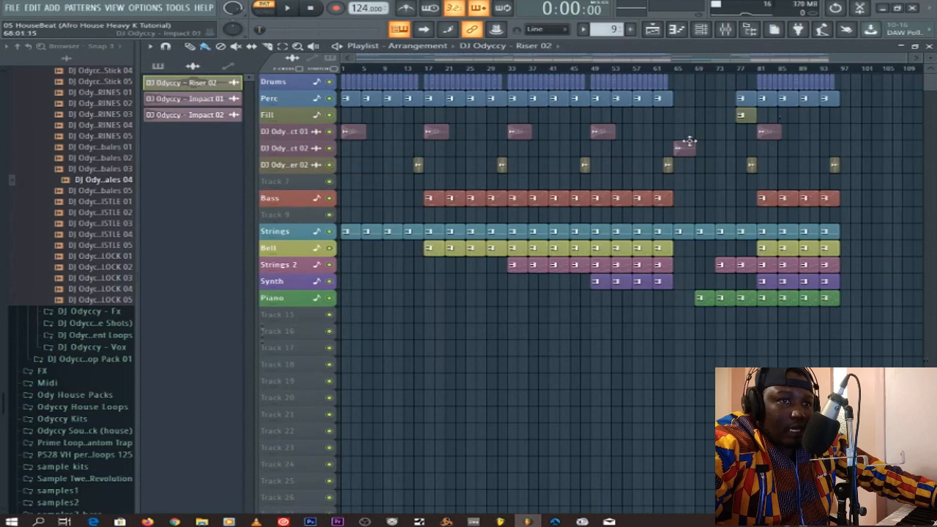
left_click(200, 100)
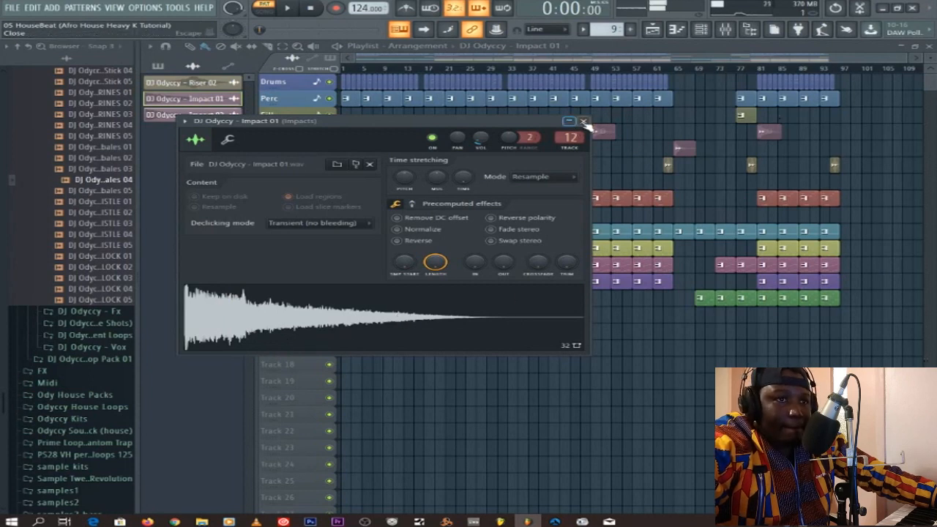
left_click(583, 122)
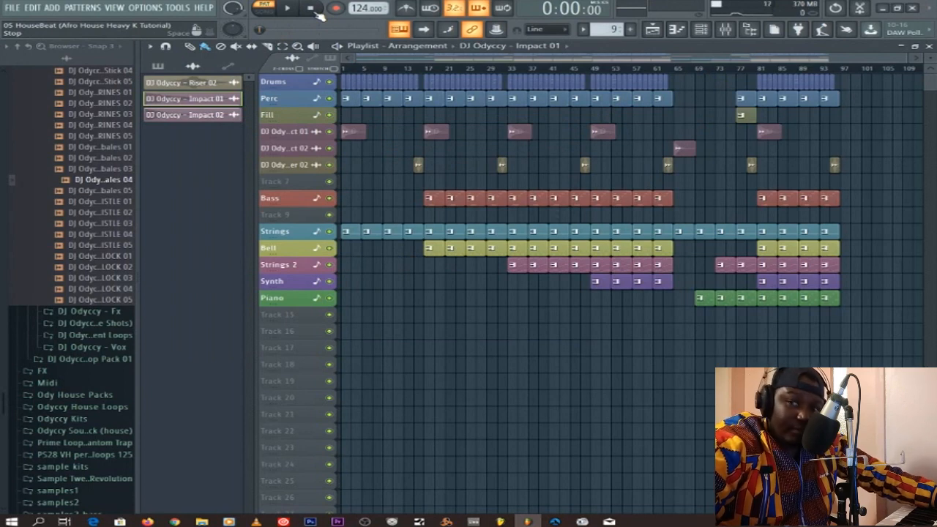
left_click(198, 115)
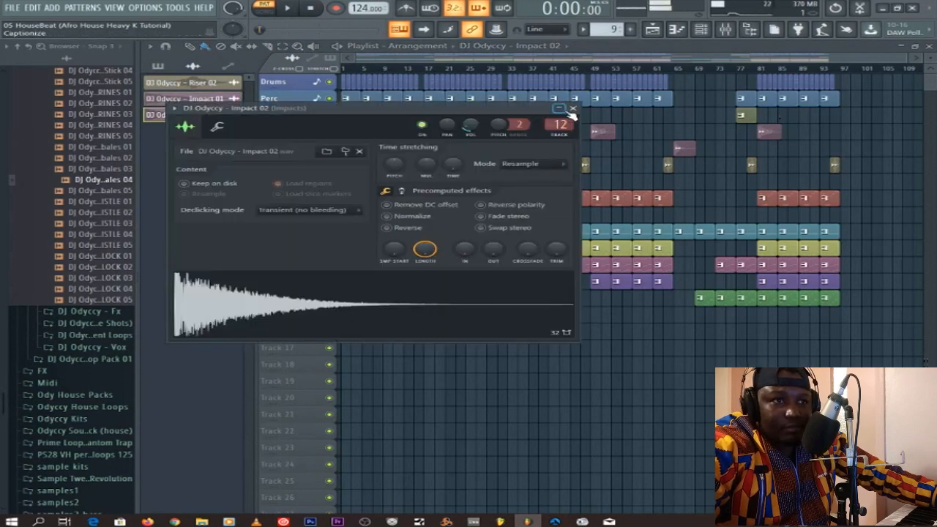
left_click(573, 109)
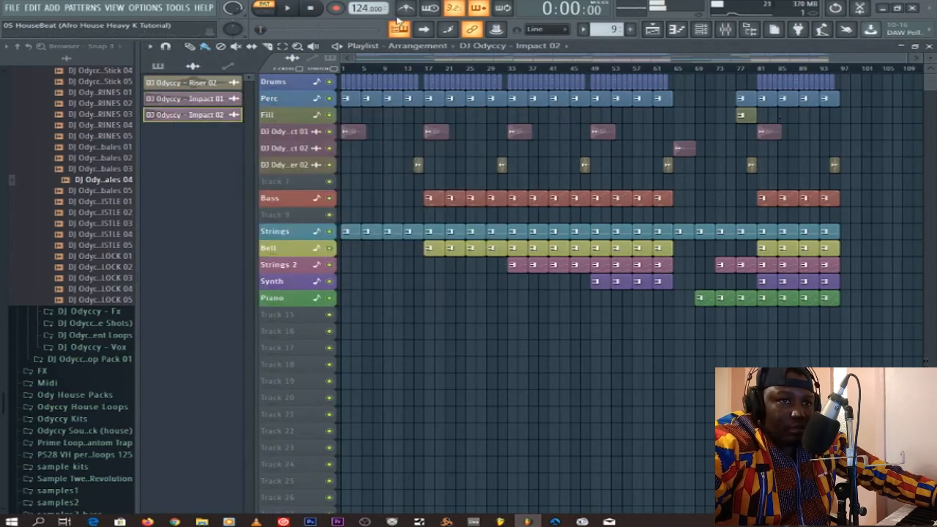